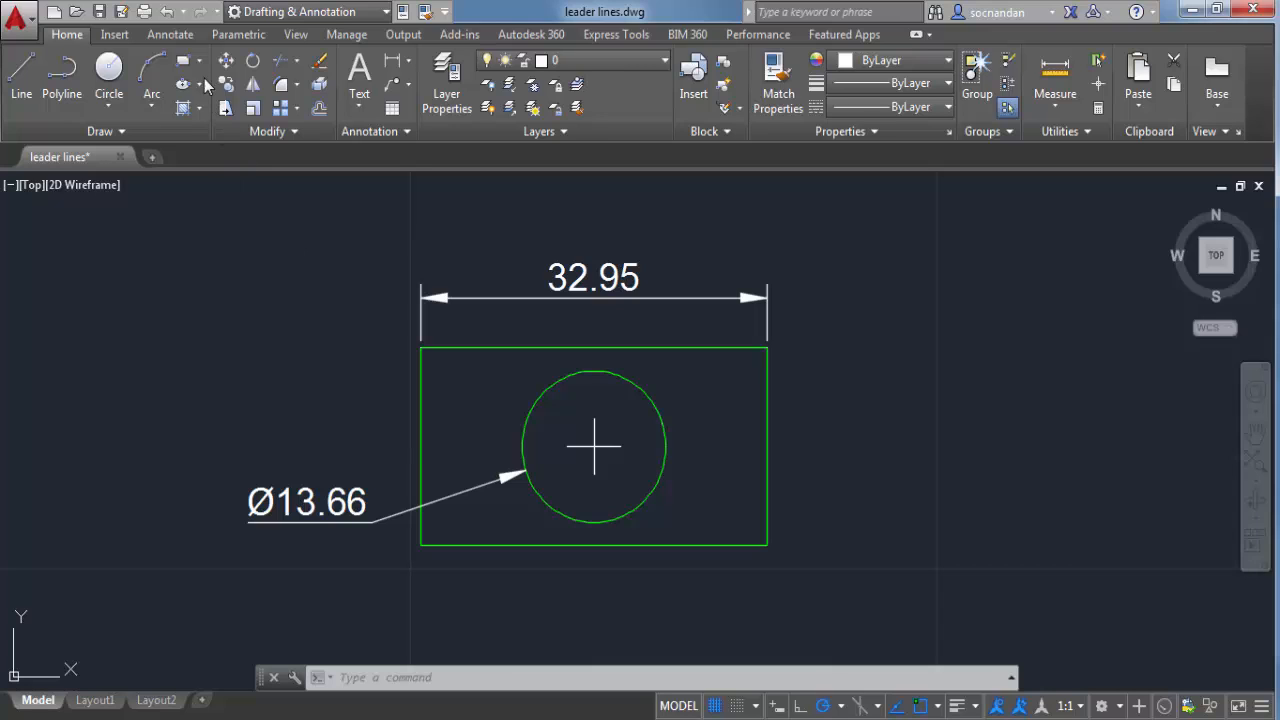
# Add a multileader with the text "corner" pointing to the rectangle's lower-right corner, with its landing up and to the right
pyautogui.click(178, 35)
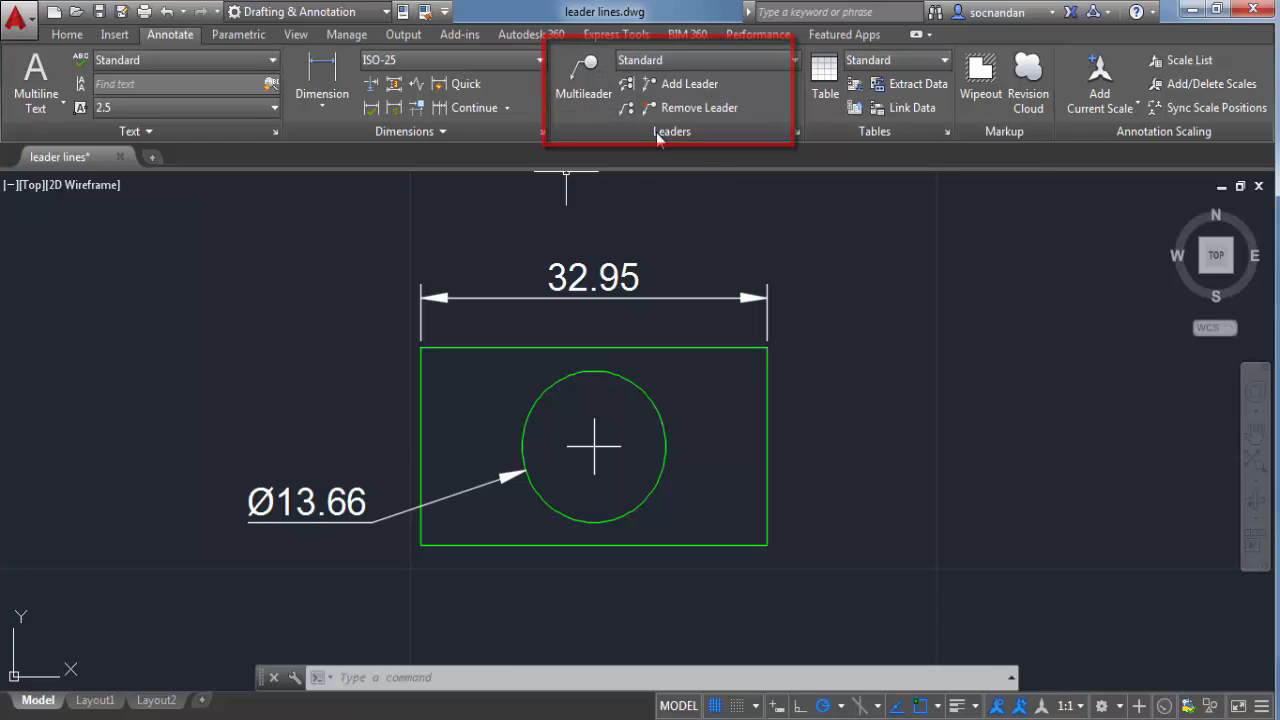
pyautogui.click(584, 78)
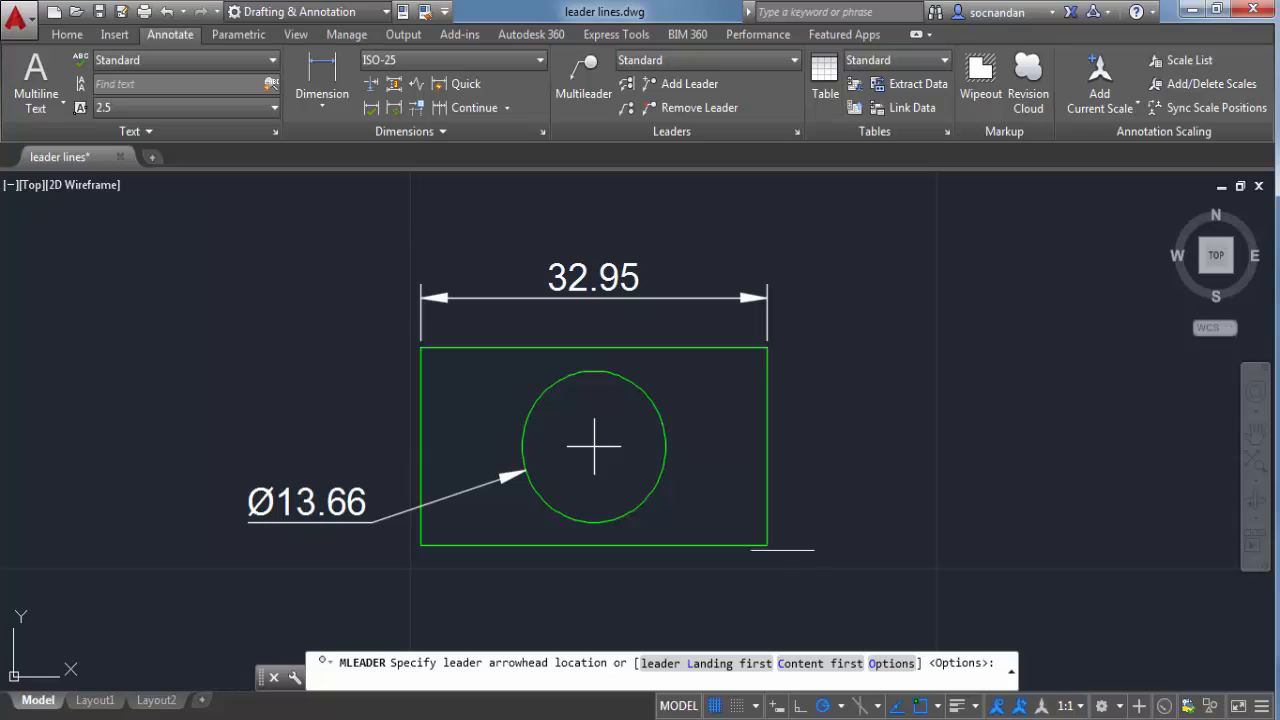
pyautogui.click(771, 549)
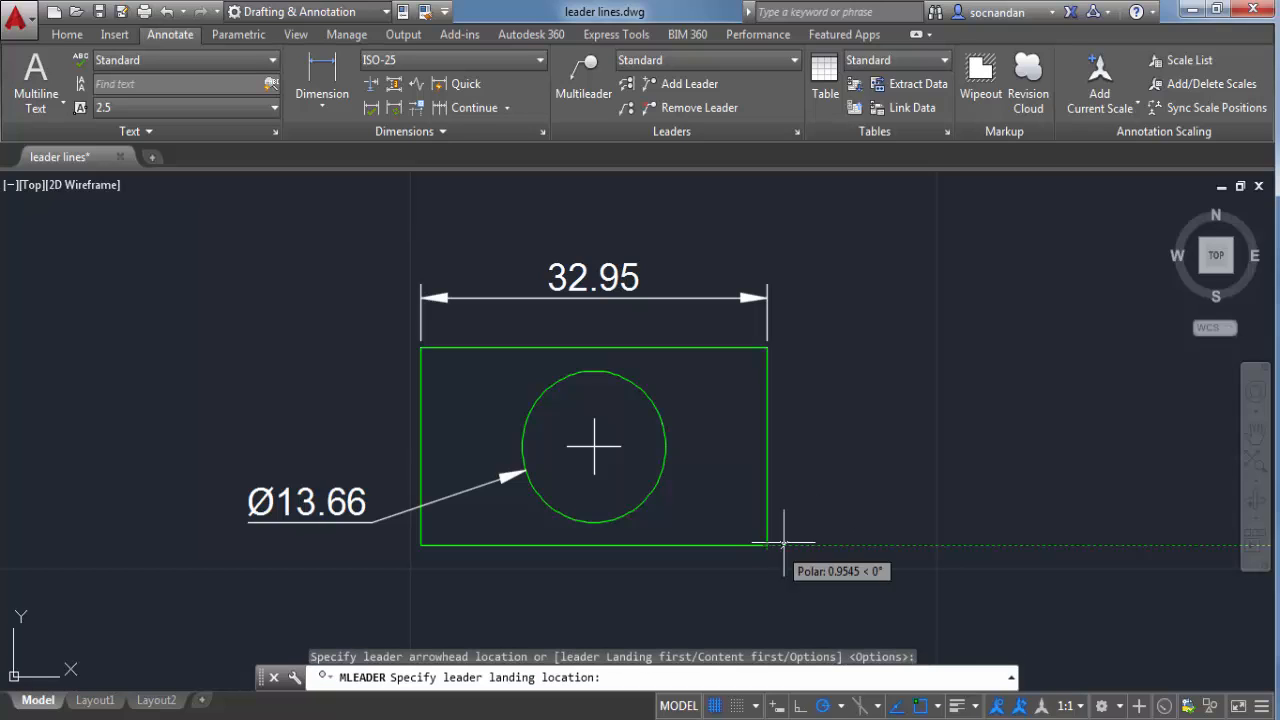
pyautogui.click(932, 300)
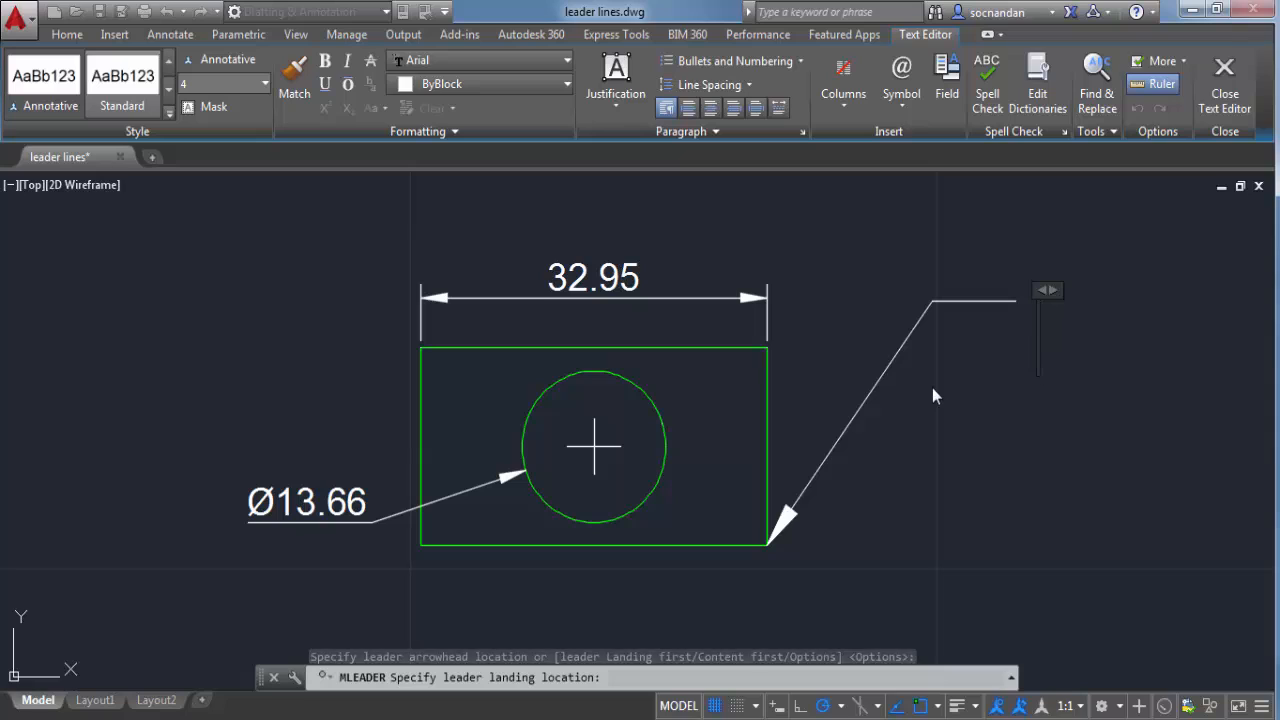
pyautogui.write('COrner')
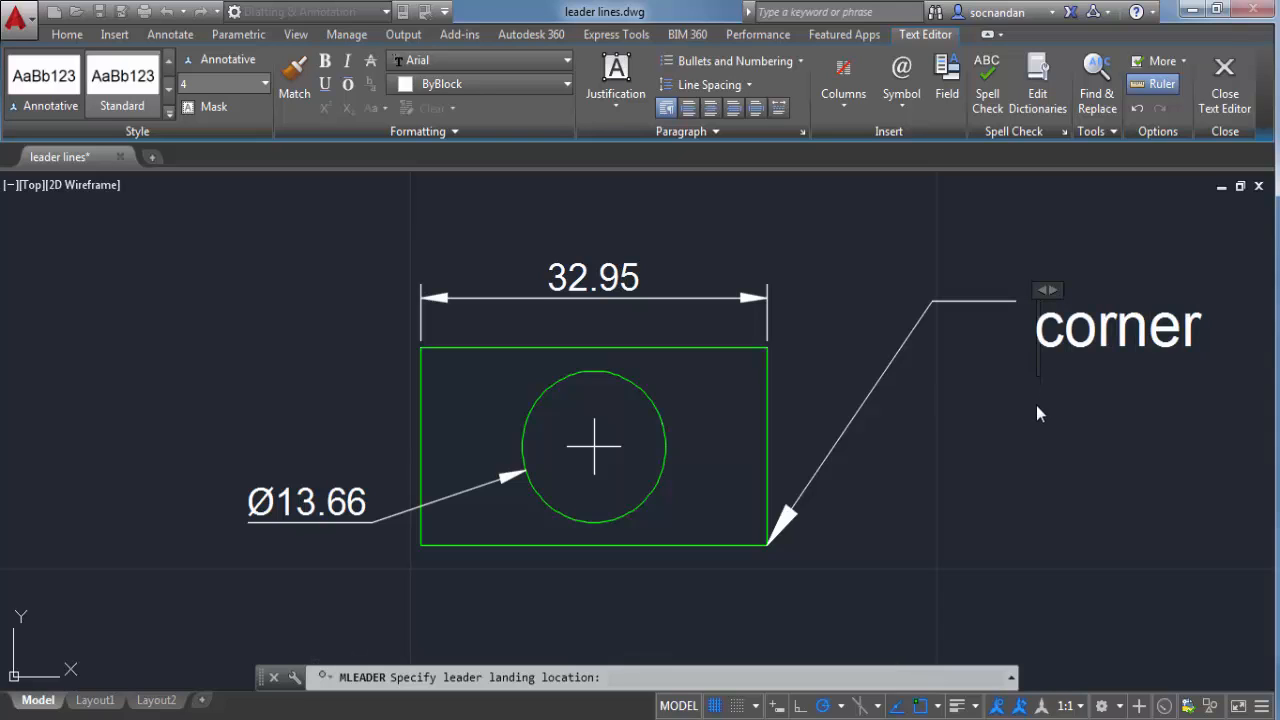
pyautogui.click(1240, 92)
pyautogui.moveTo(919, 457); pyautogui.dragTo(857, 451, button='middle')
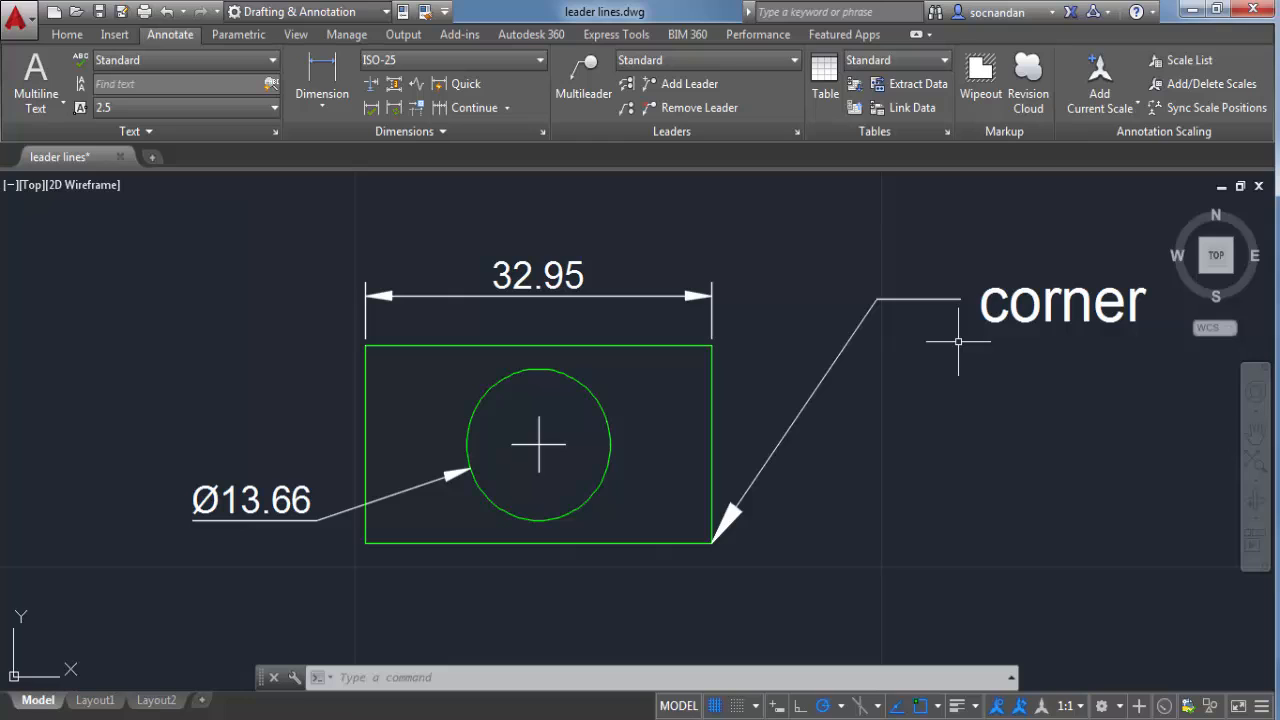
# Open the tool palettes, browse the Civil, Structural and Hatches sets, and show the Leaders palette clear of the rectangle
pyautogui.click(309, 36)
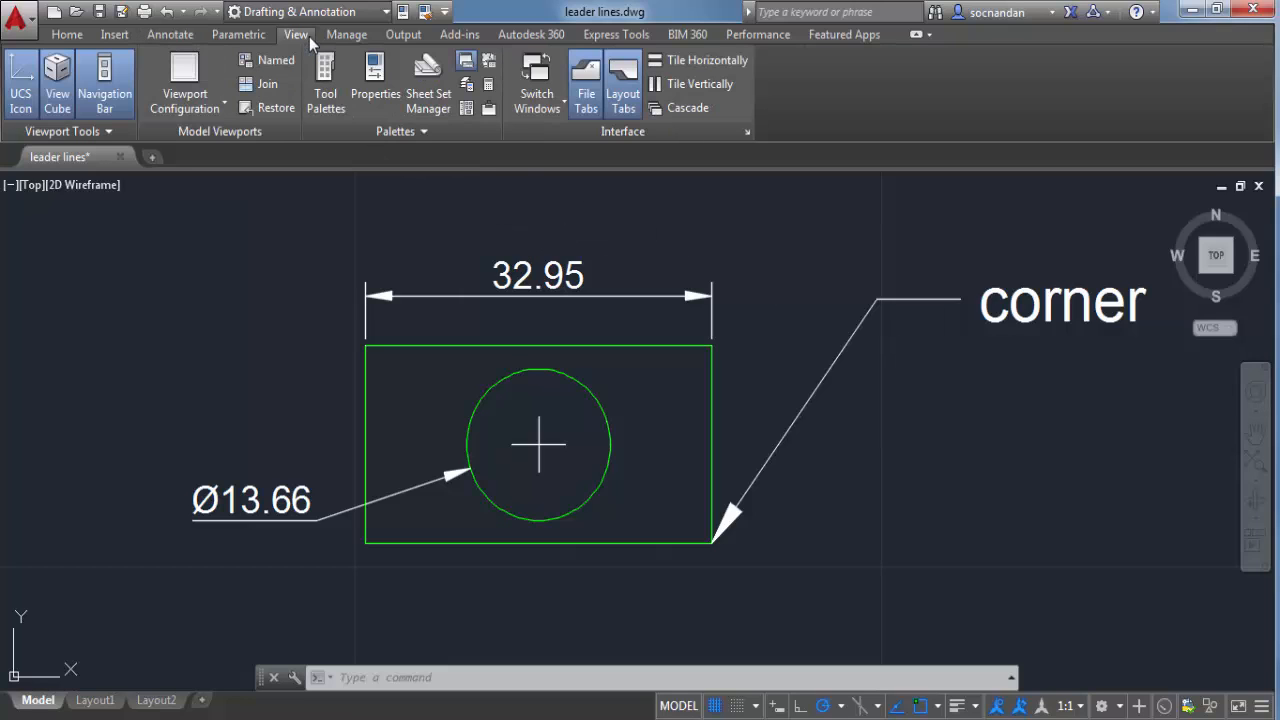
pyautogui.click(333, 90)
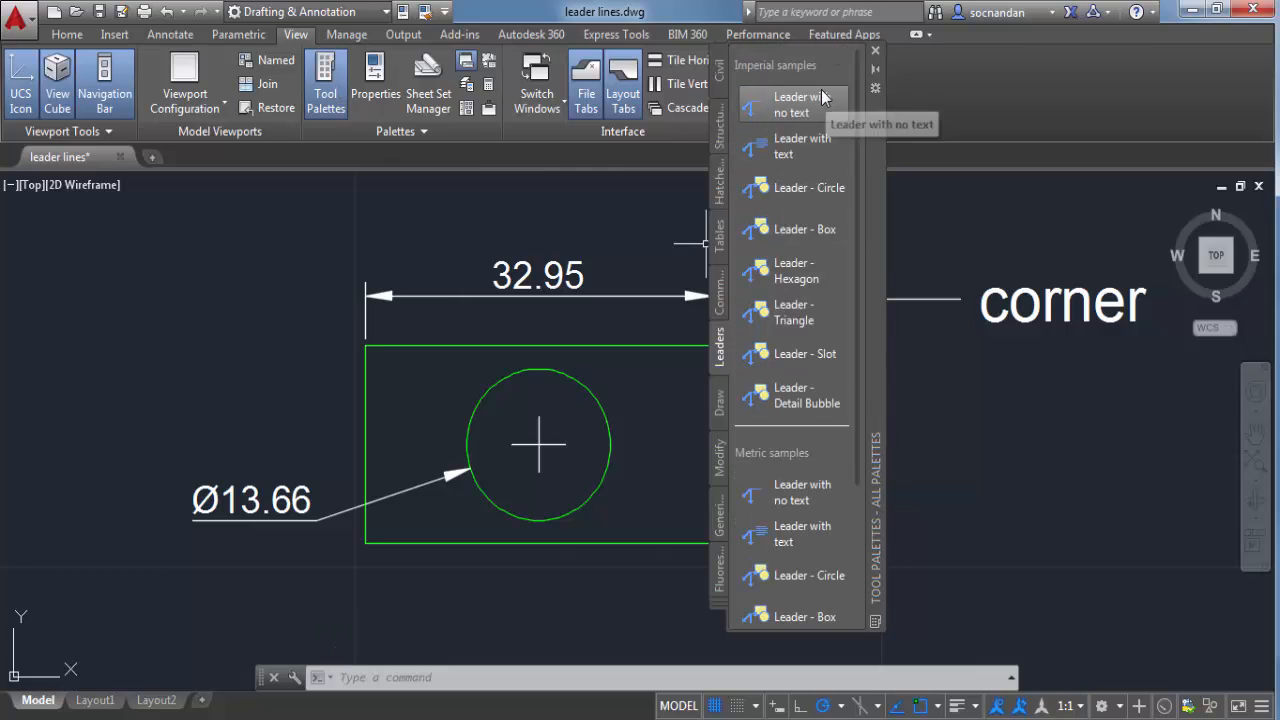
pyautogui.click(719, 72)
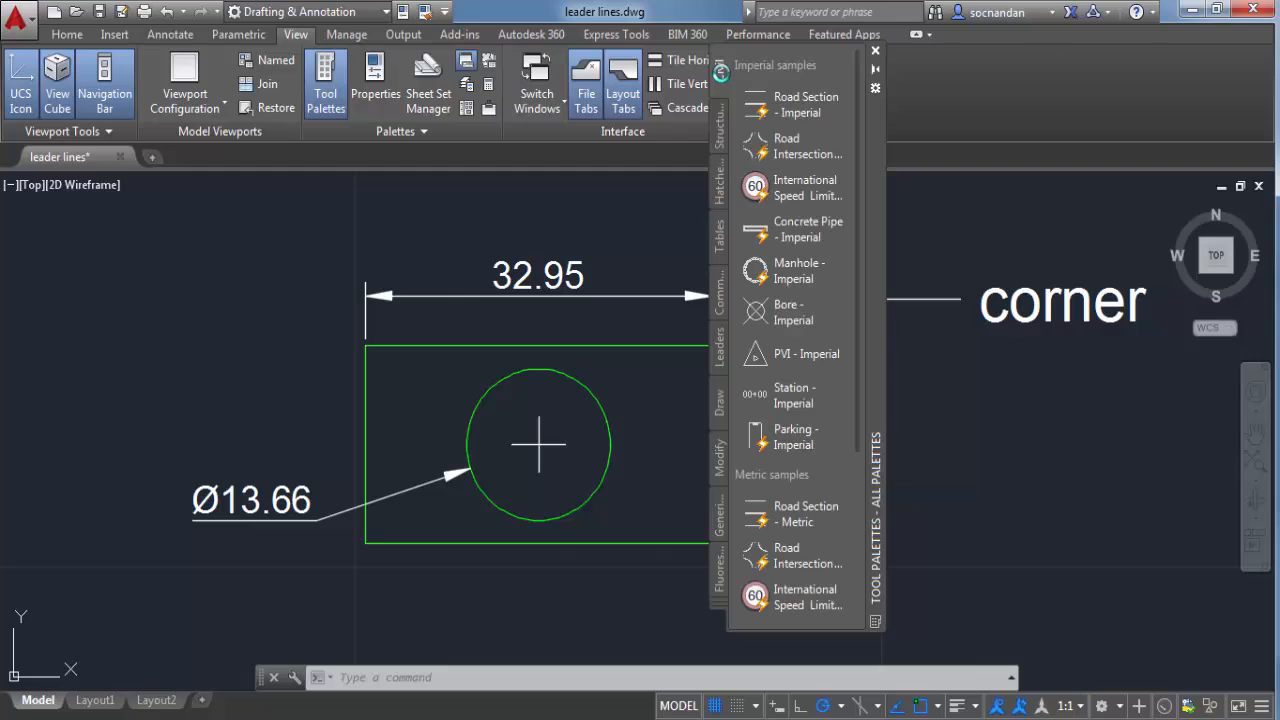
pyautogui.click(719, 128)
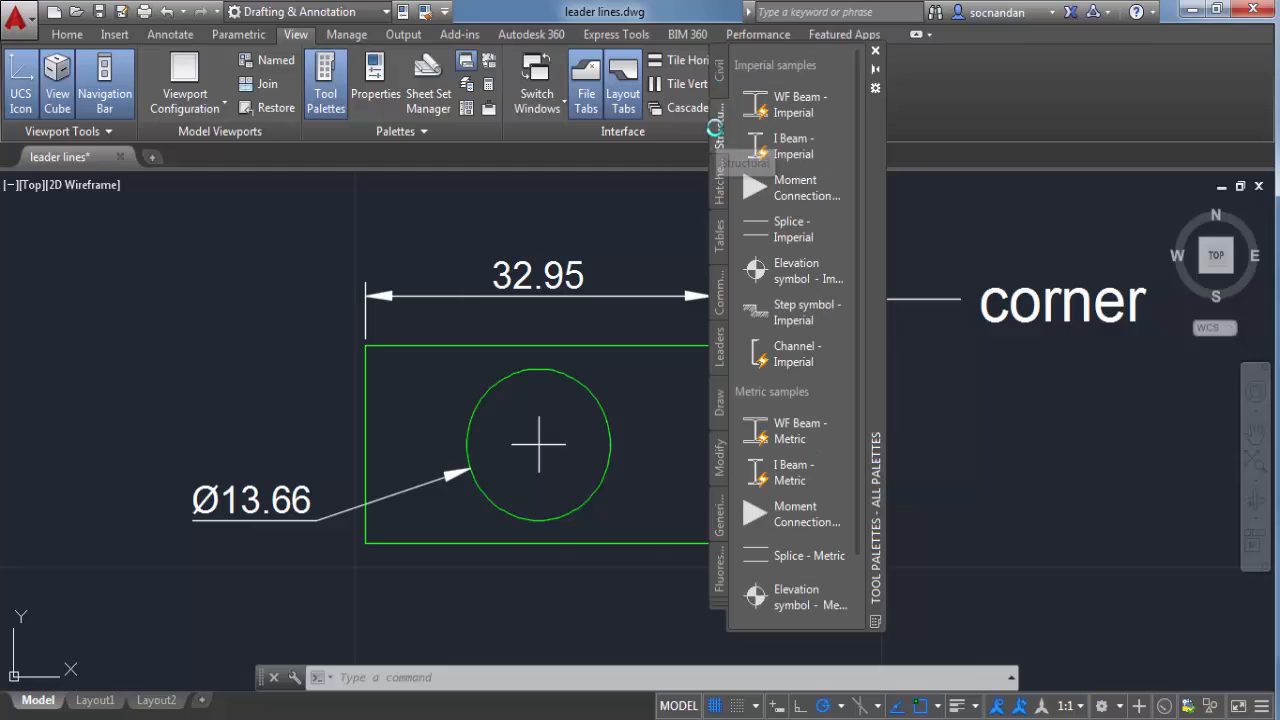
pyautogui.click(722, 186)
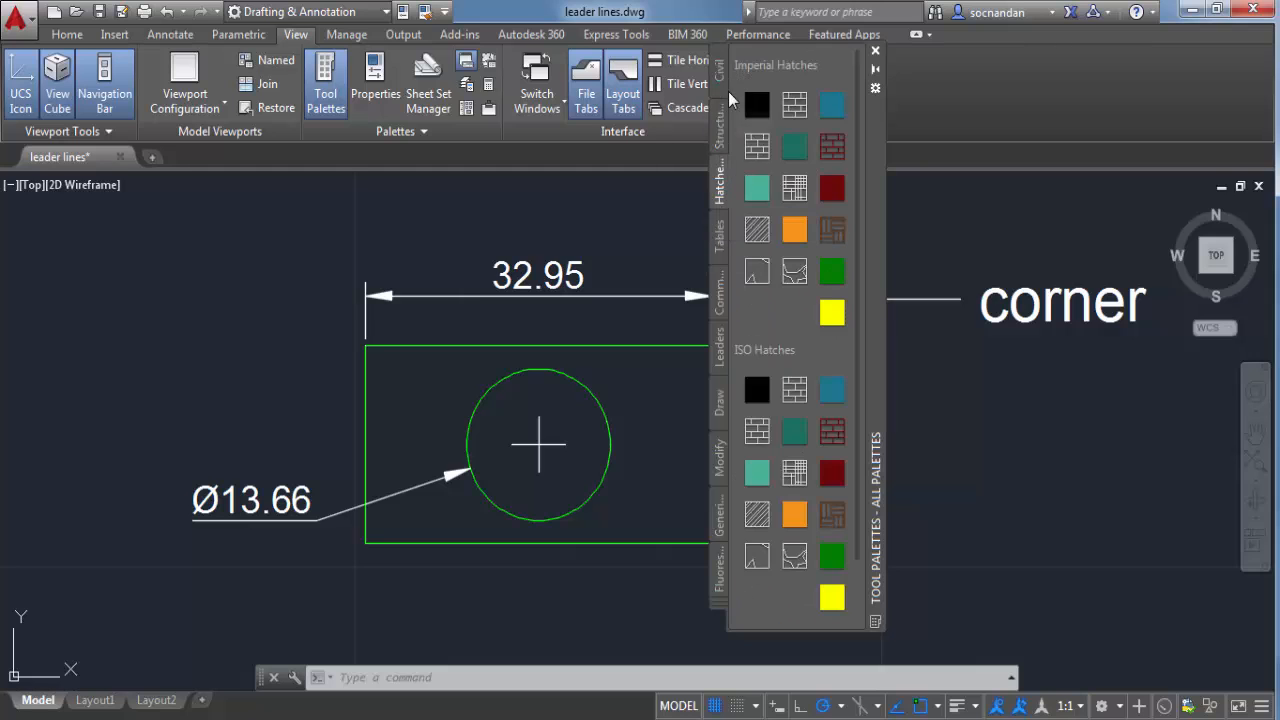
pyautogui.click(719, 75)
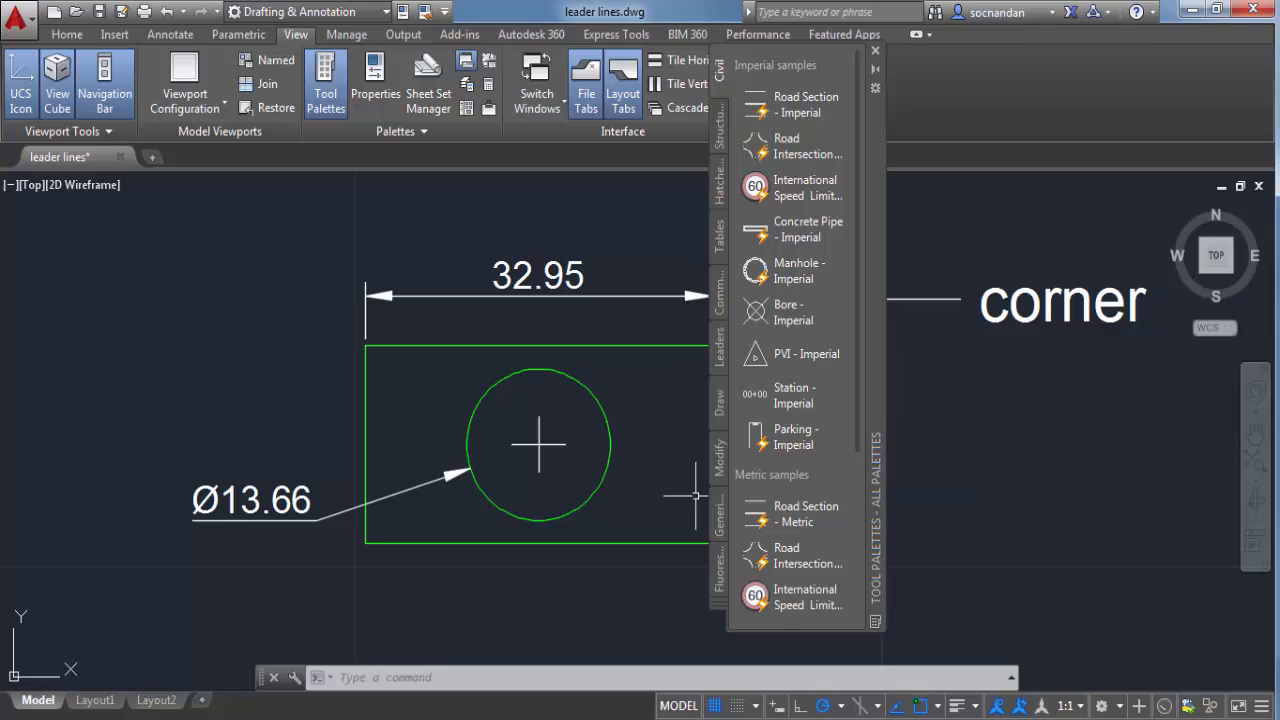
pyautogui.rightClick(714, 606)
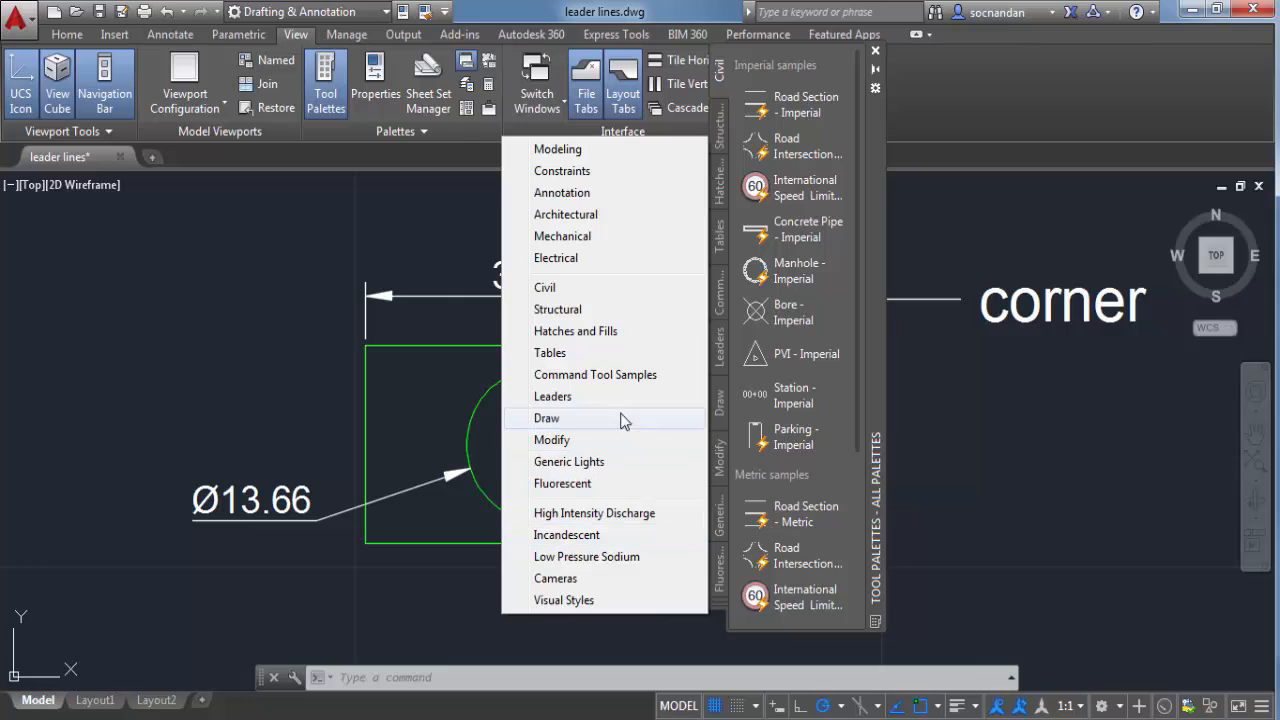
pyautogui.click(570, 397)
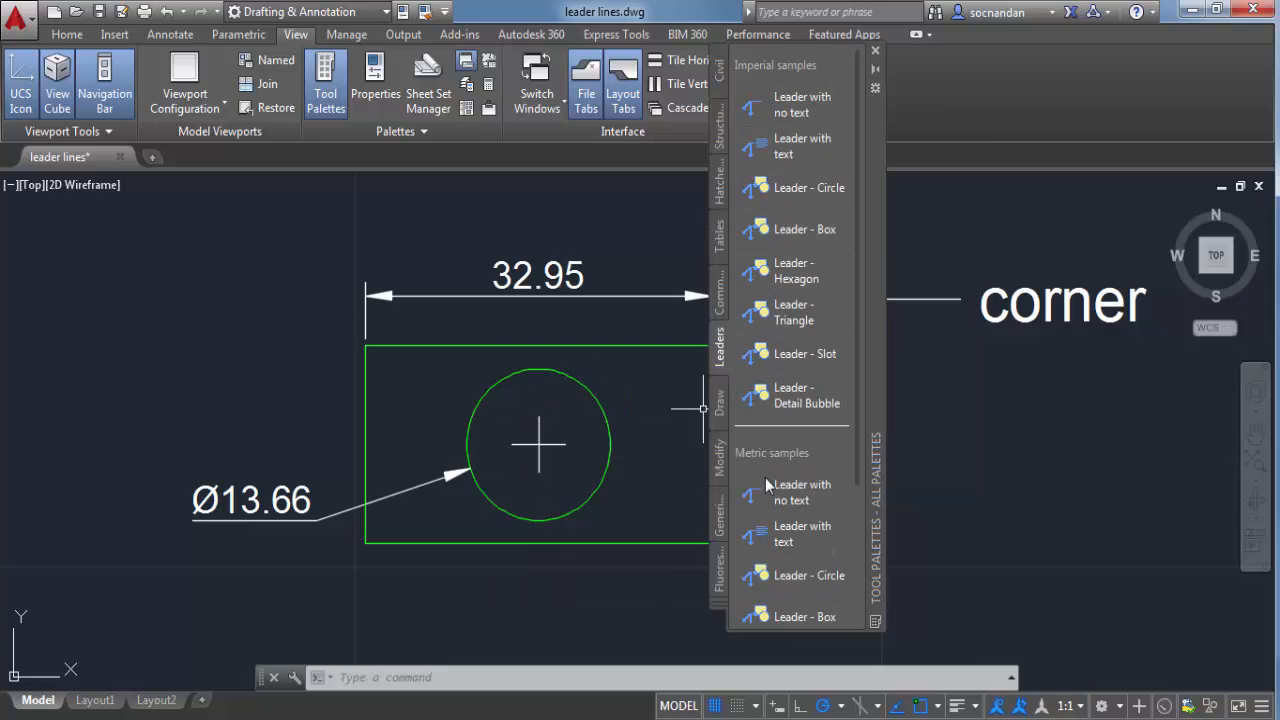
pyautogui.moveTo(880, 237); pyautogui.dragTo(1086, 242)
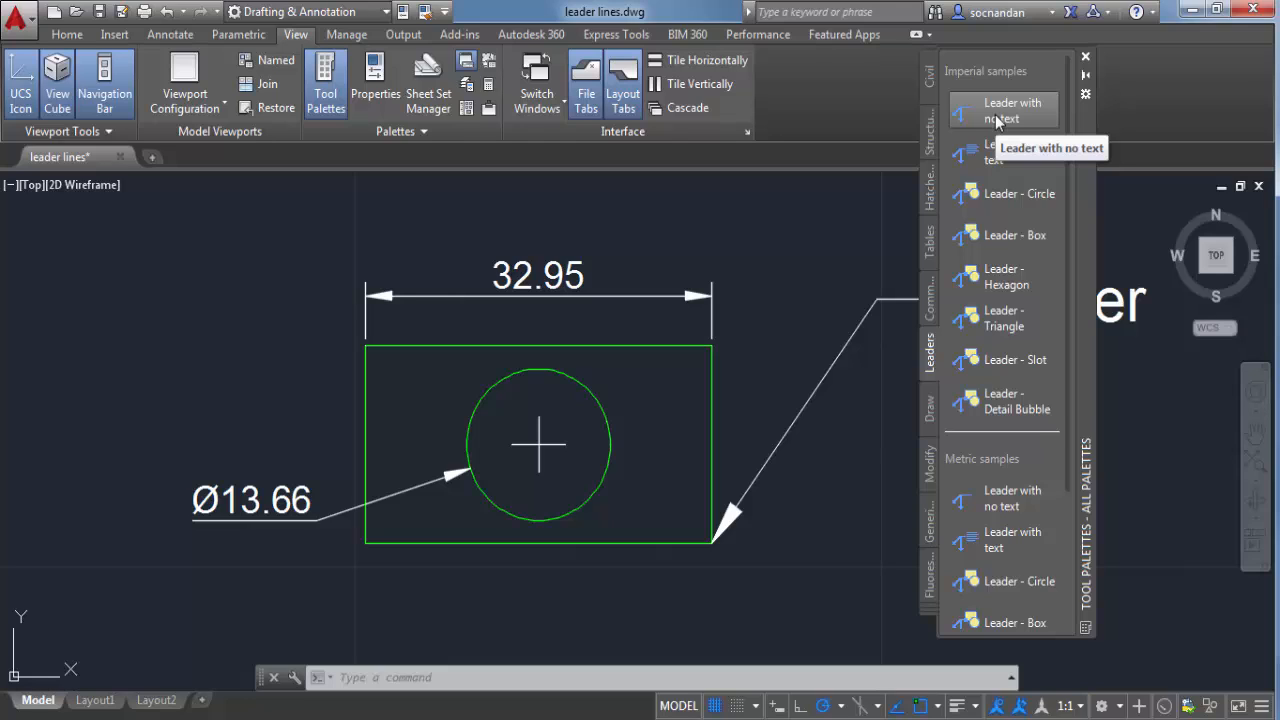
# Add an imperial Leader - Circle at the rectangle's upper-left corner with tag number 01
pyautogui.click(993, 196)
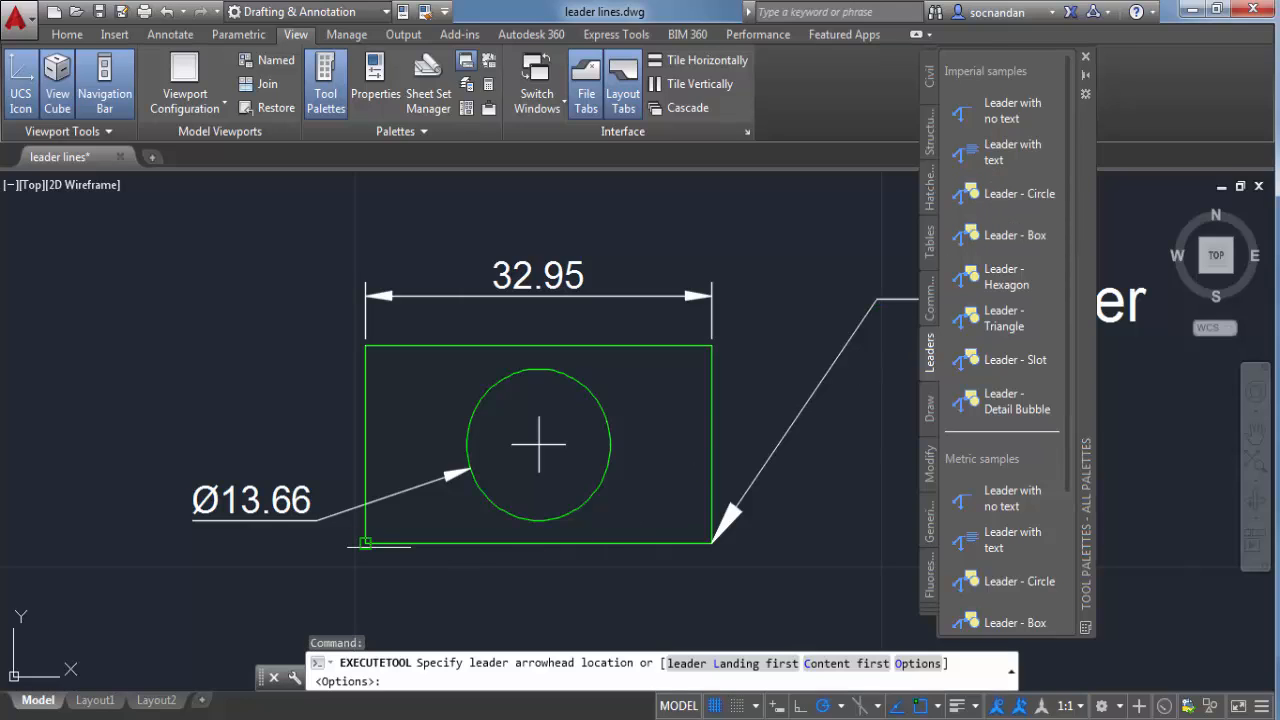
pyautogui.click(366, 346)
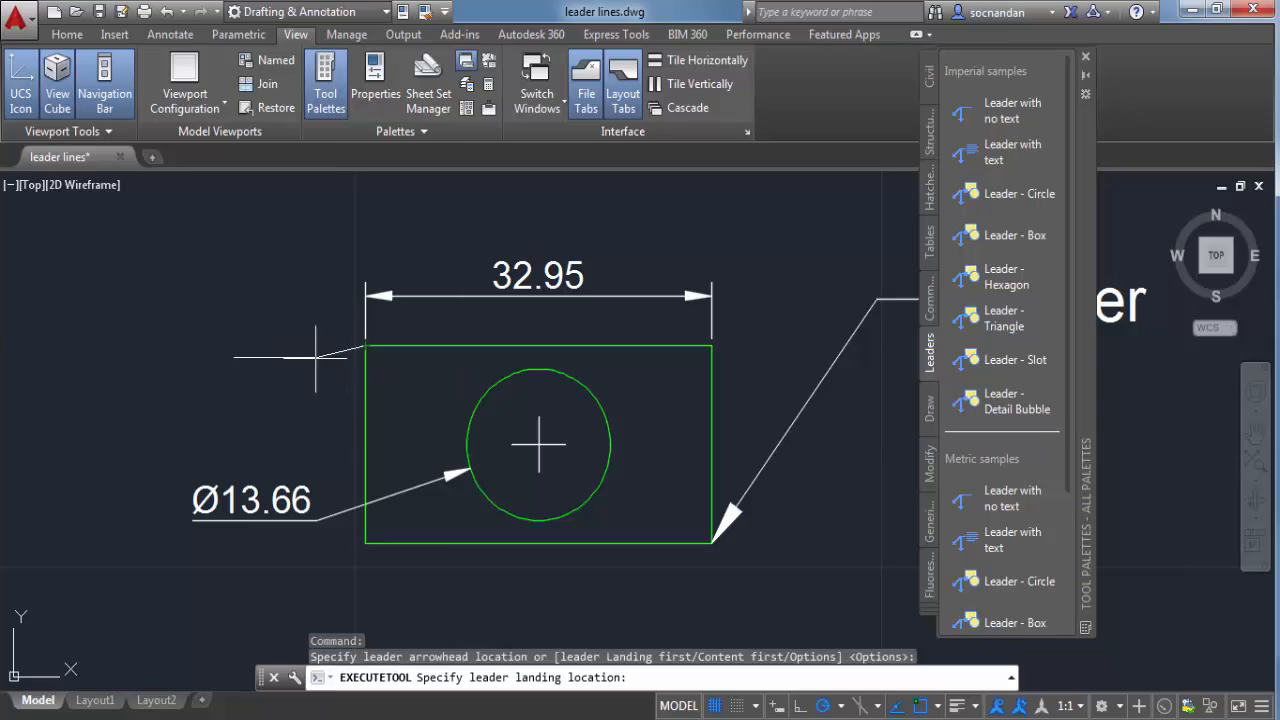
pyautogui.click(254, 265)
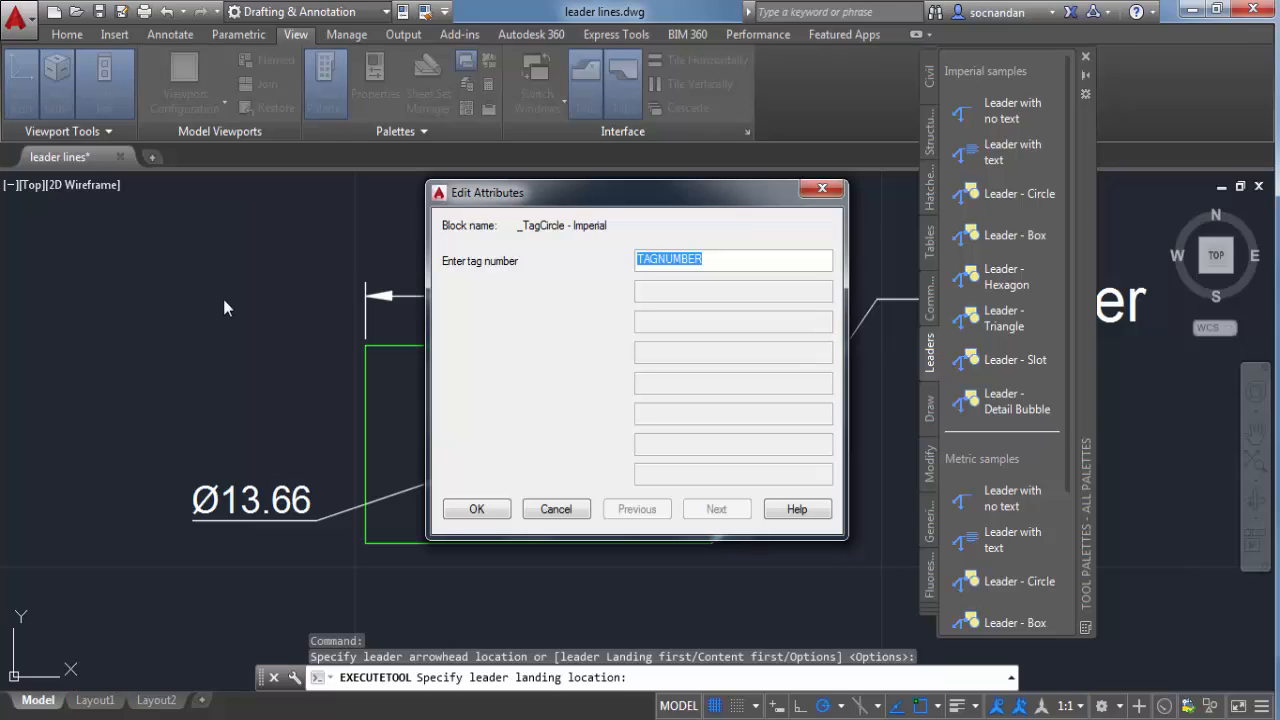
pyautogui.write('01')
pyautogui.click(477, 509)
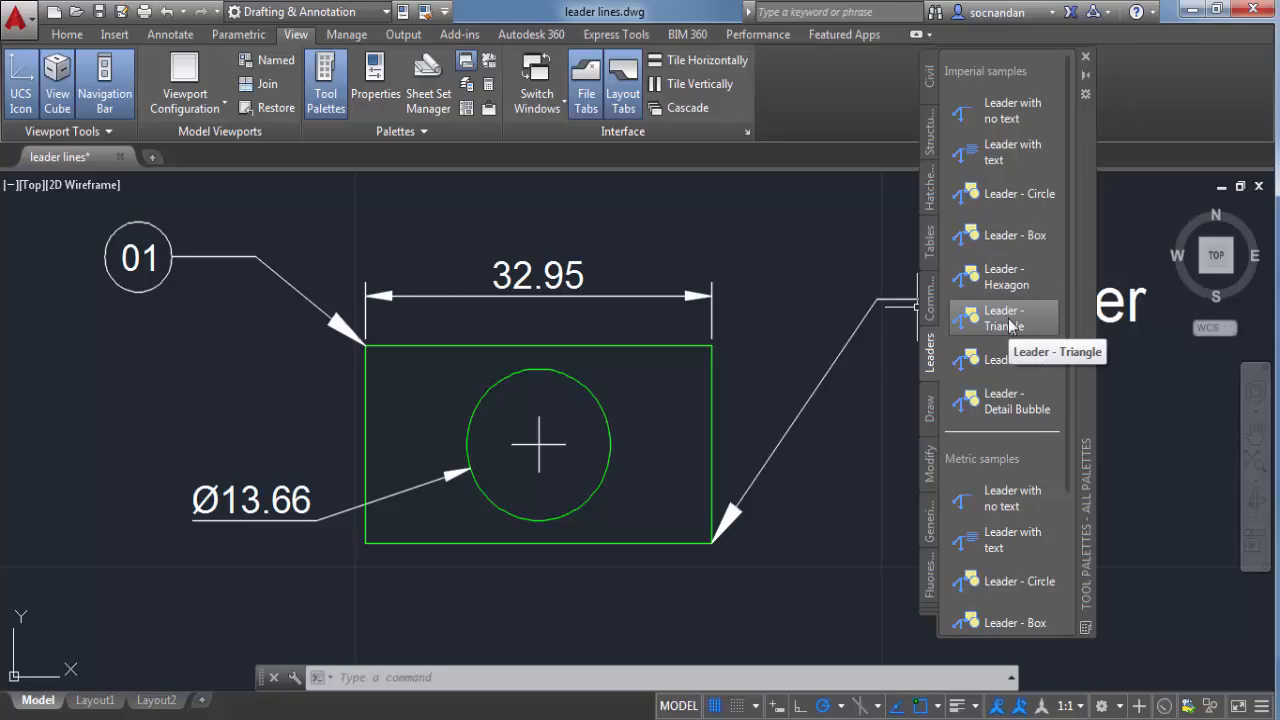
# Add an imperial Leader - Slot at the rectangle's upper-right corner with tag number 02
pyautogui.click(1010, 360)
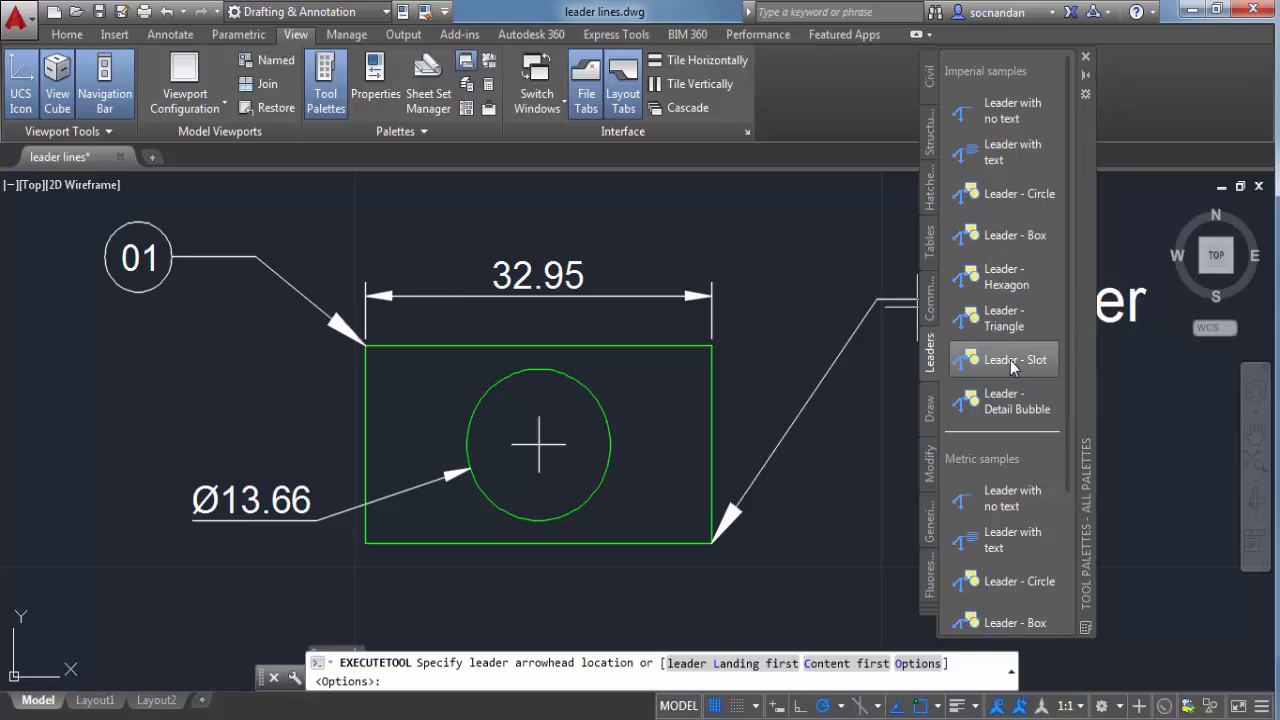
pyautogui.click(712, 346)
pyautogui.click(764, 217)
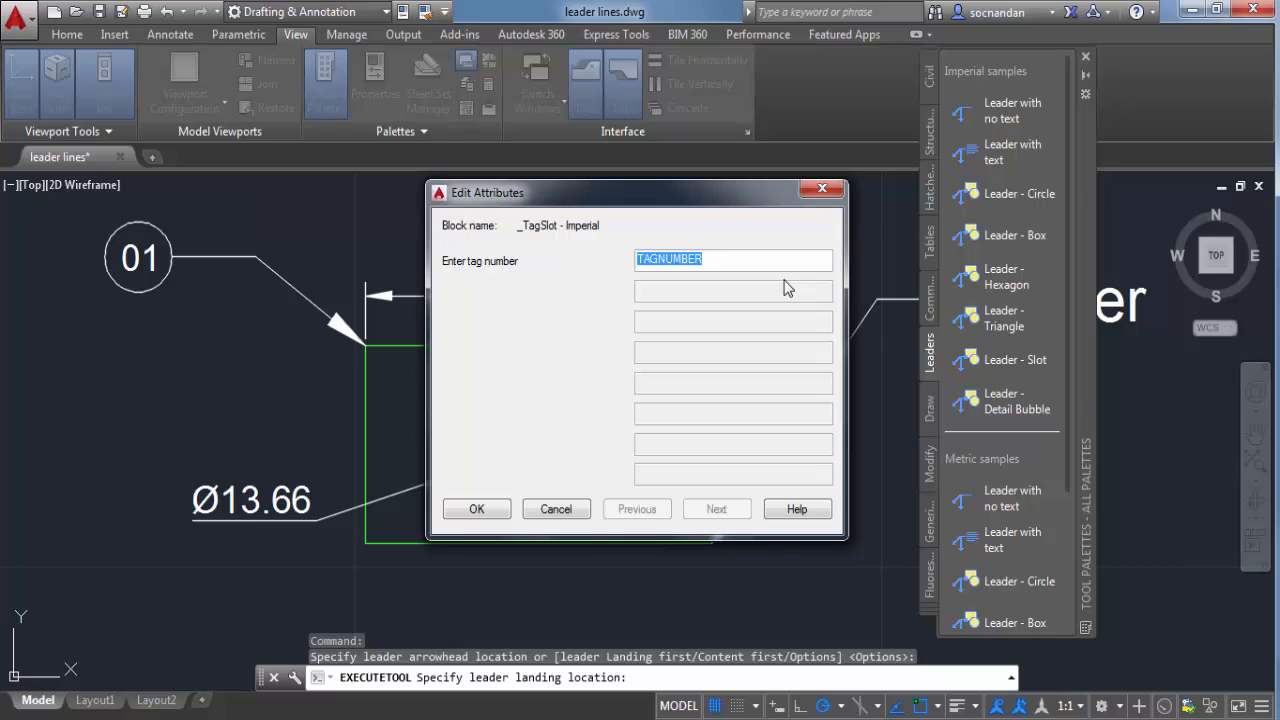
pyautogui.write('02')
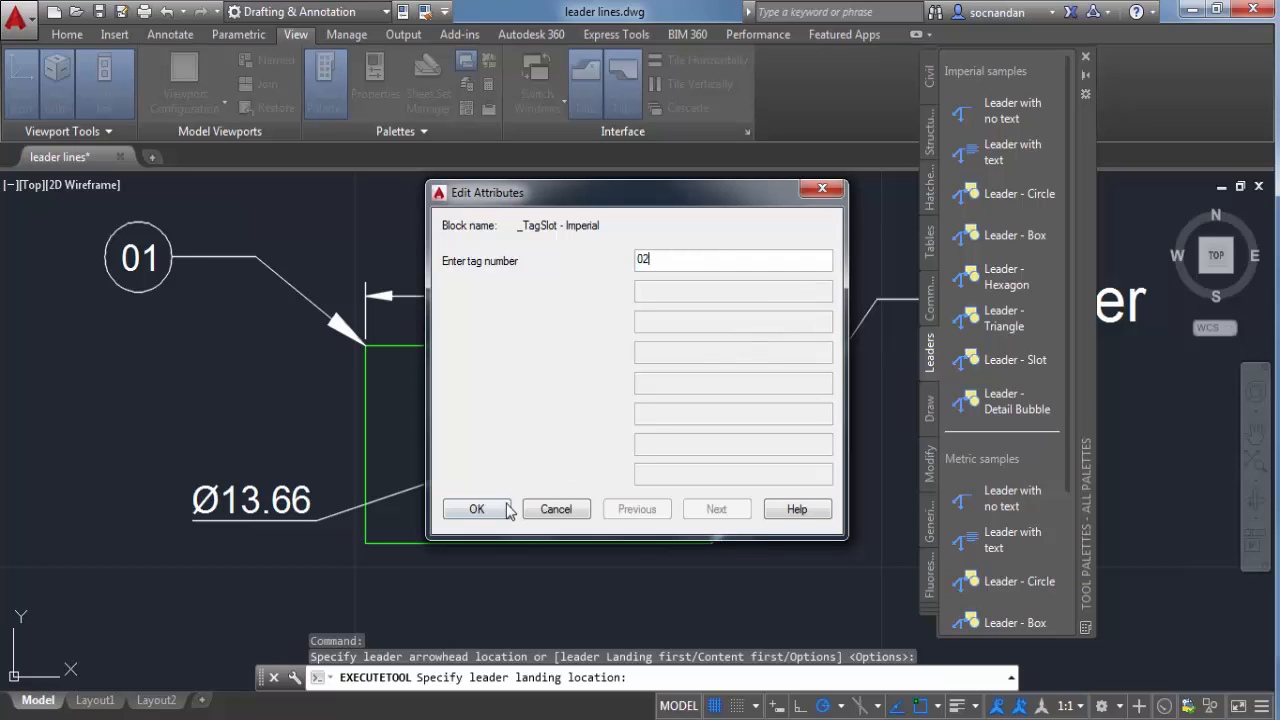
pyautogui.click(477, 509)
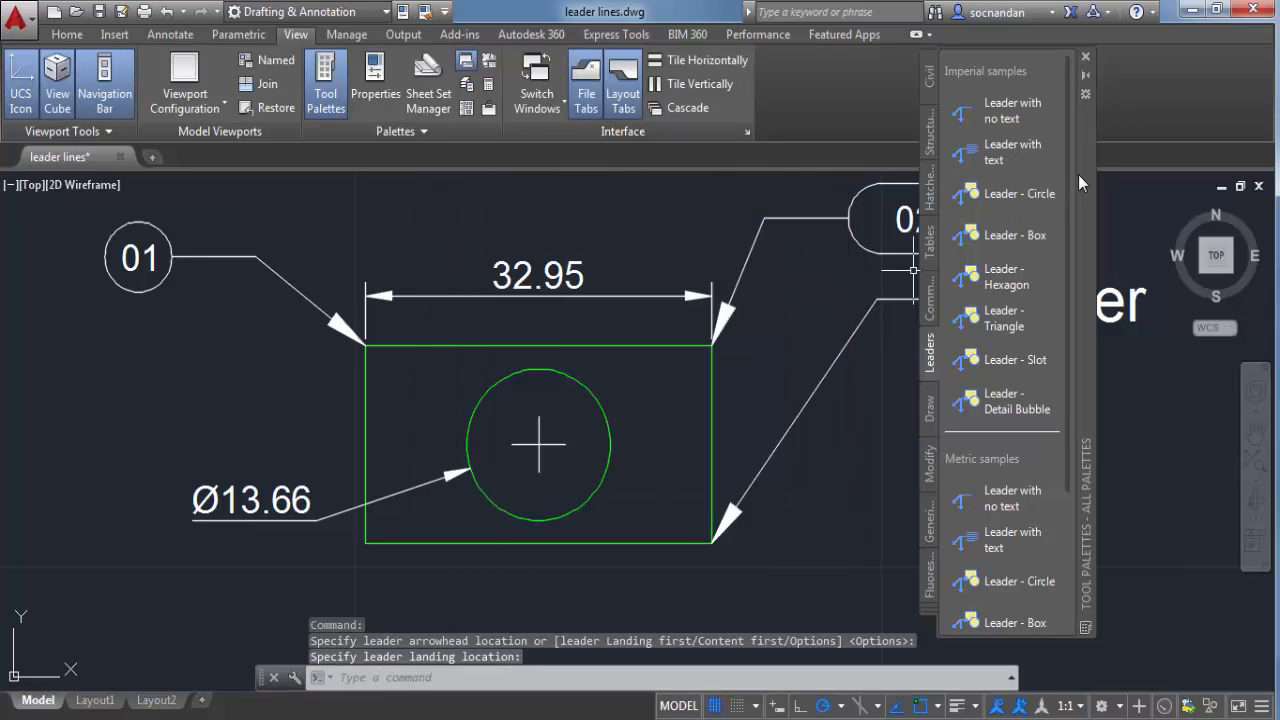
# Add an imperial Leader - Detail Bubble at the rectangle's lower-left corner with view number 04 and sheet number "rec"
pyautogui.moveTo(1078, 174); pyautogui.dragTo(1166, 167)
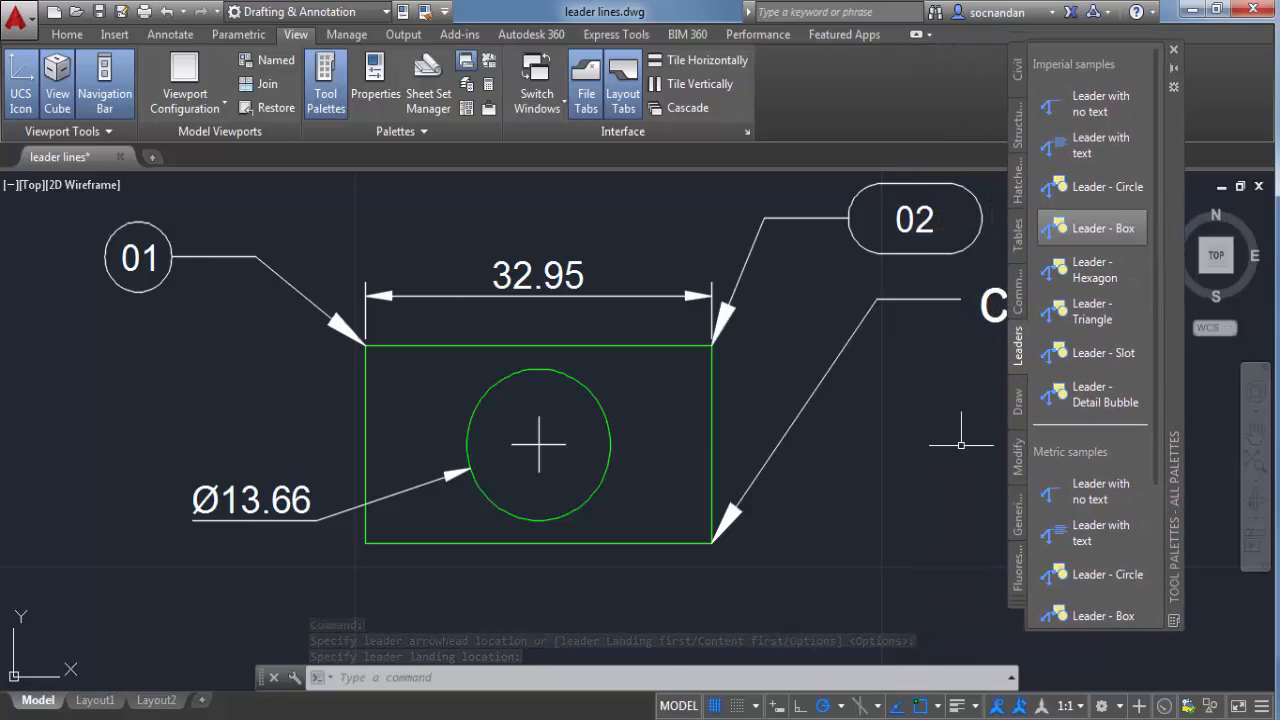
pyautogui.click(1098, 396)
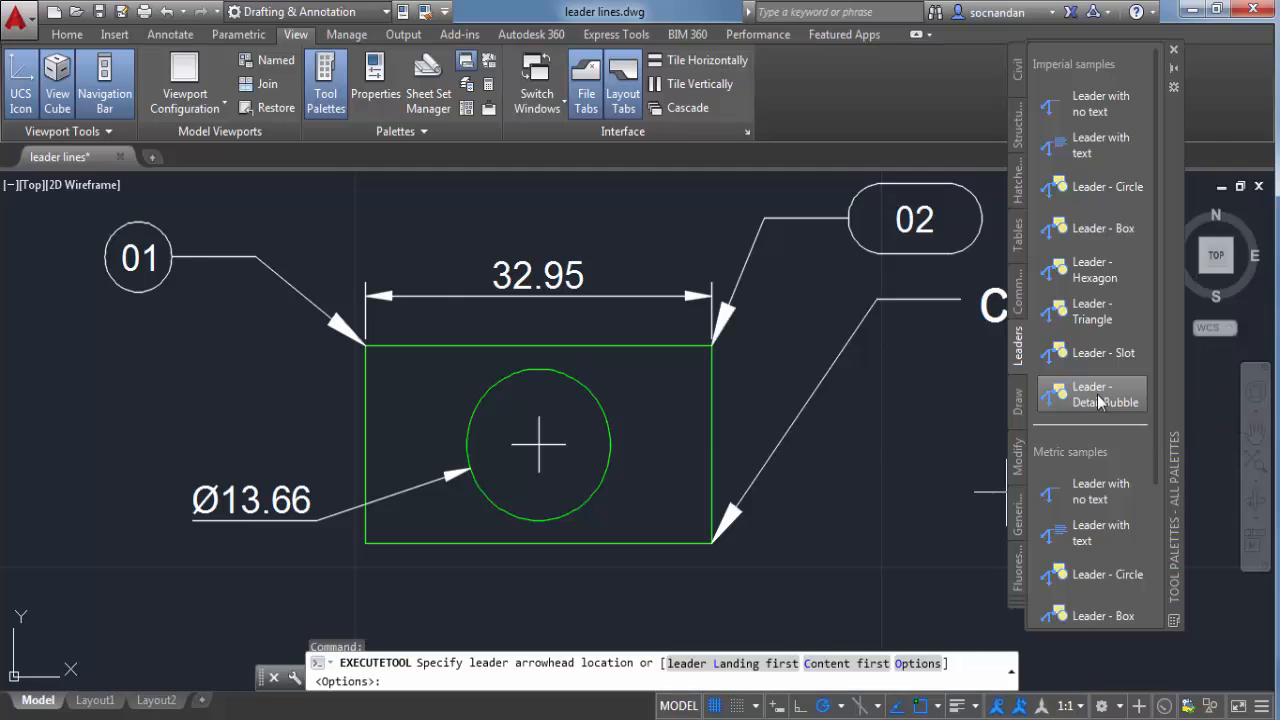
pyautogui.click(365, 543)
pyautogui.click(251, 607)
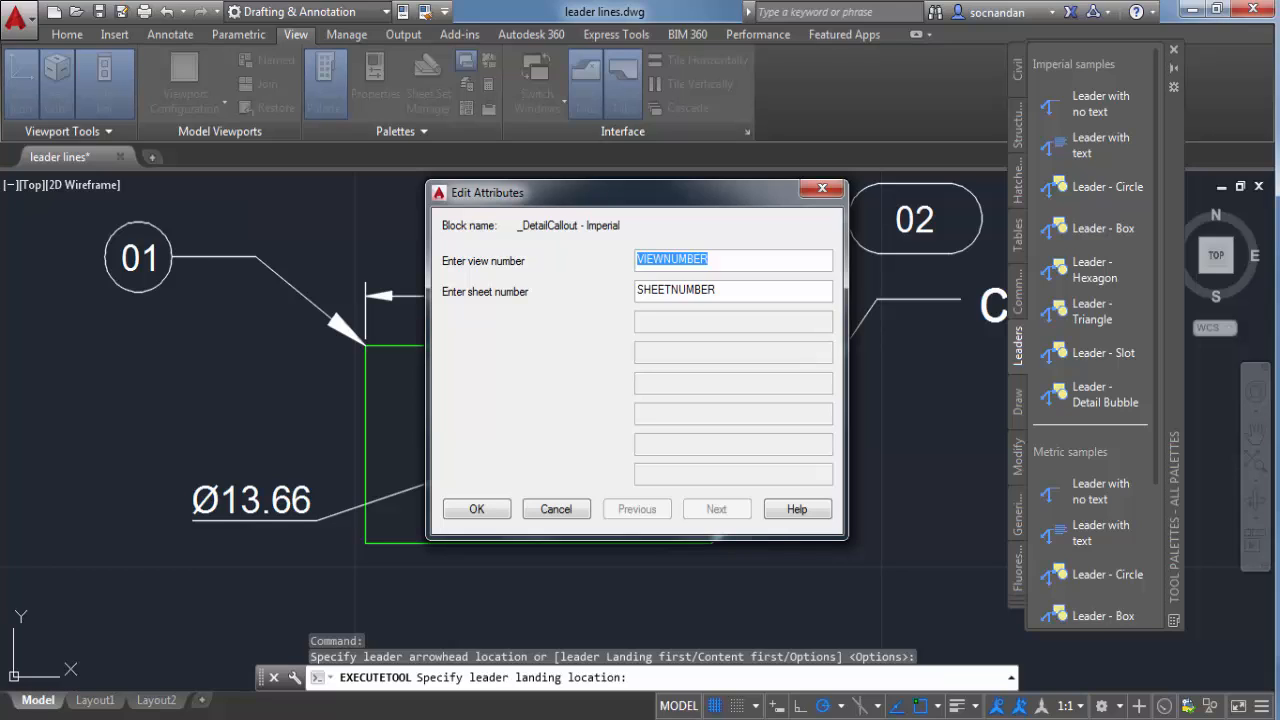
pyautogui.write('0')
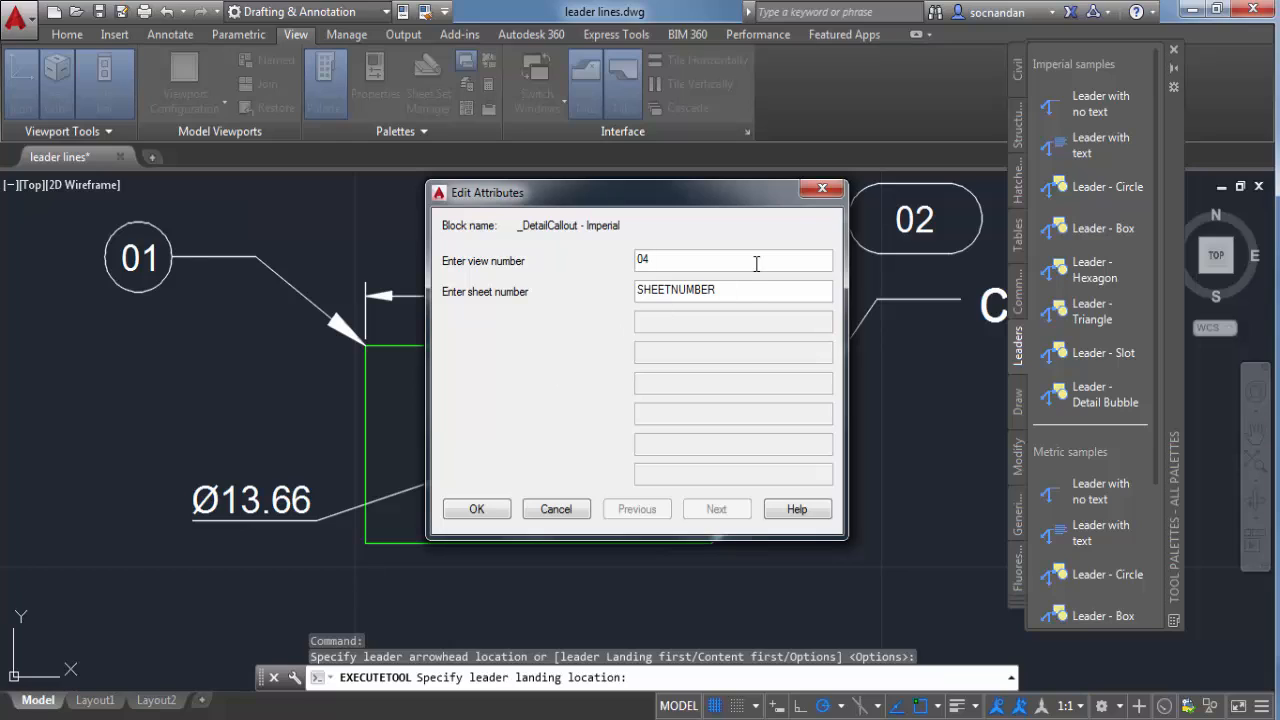
pyautogui.write('4')
pyautogui.moveTo(732, 290); pyautogui.dragTo(626, 302)
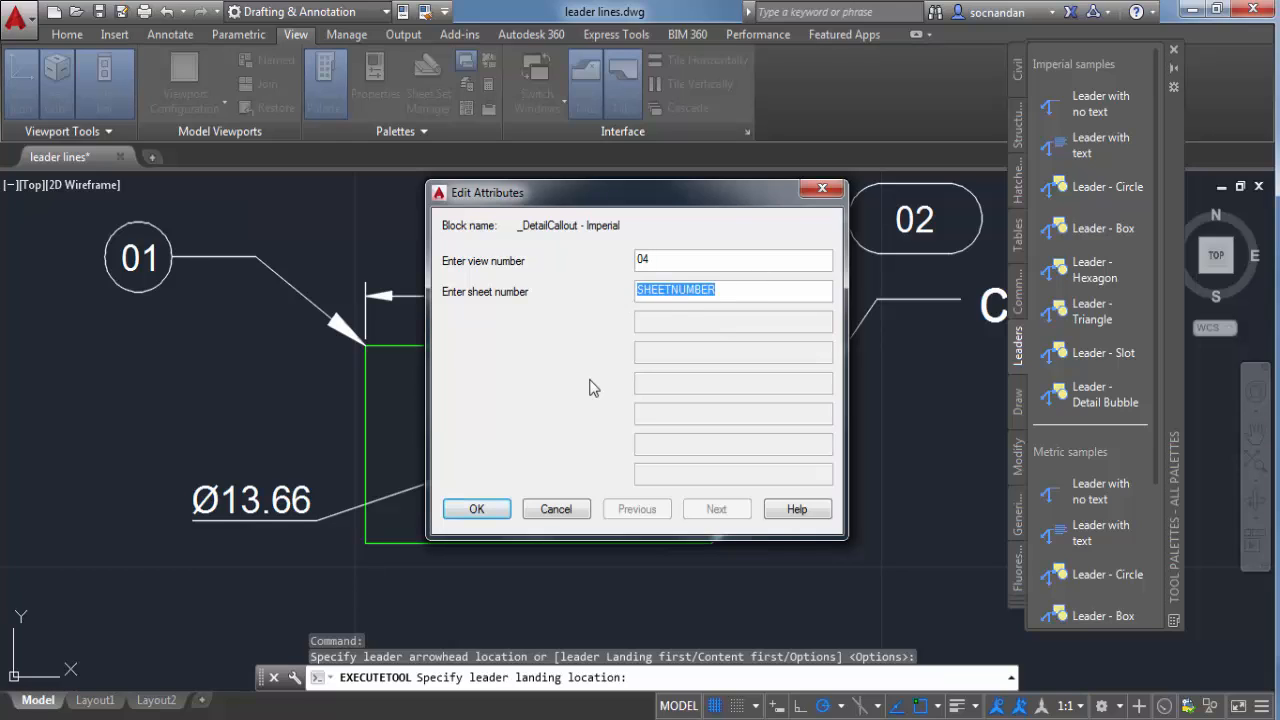
pyautogui.write('1')
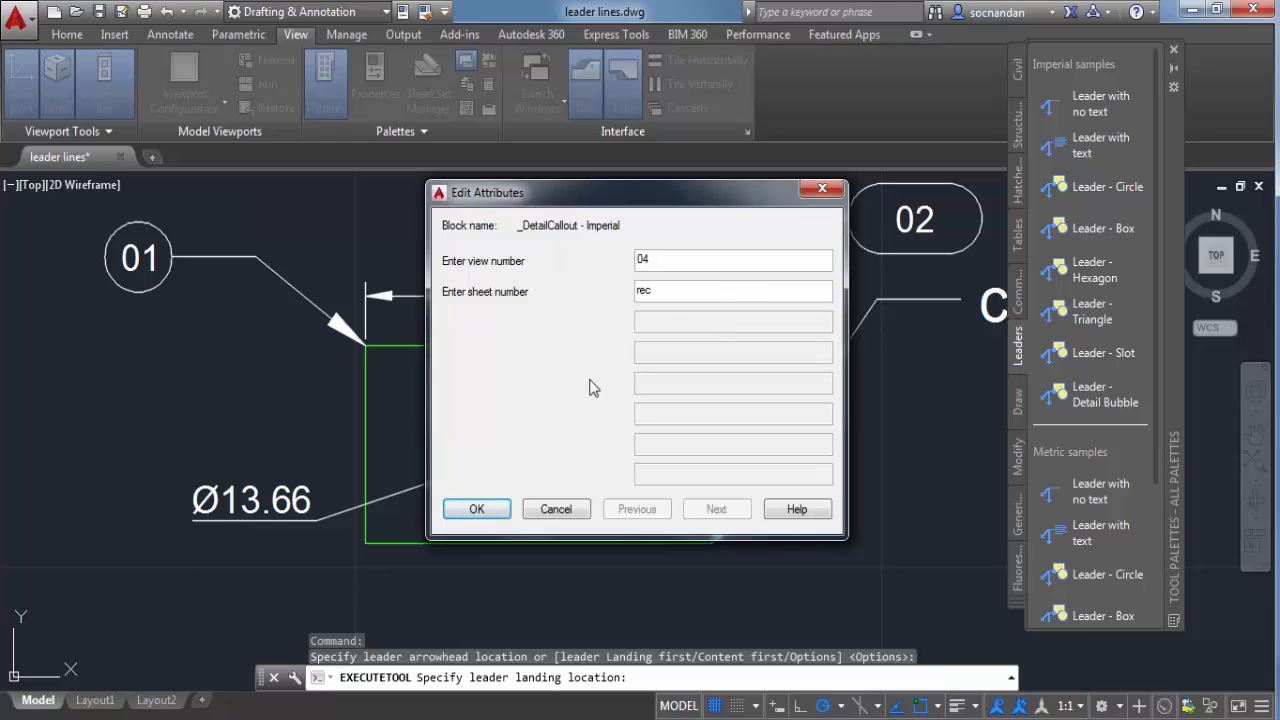
pyautogui.click(478, 511)
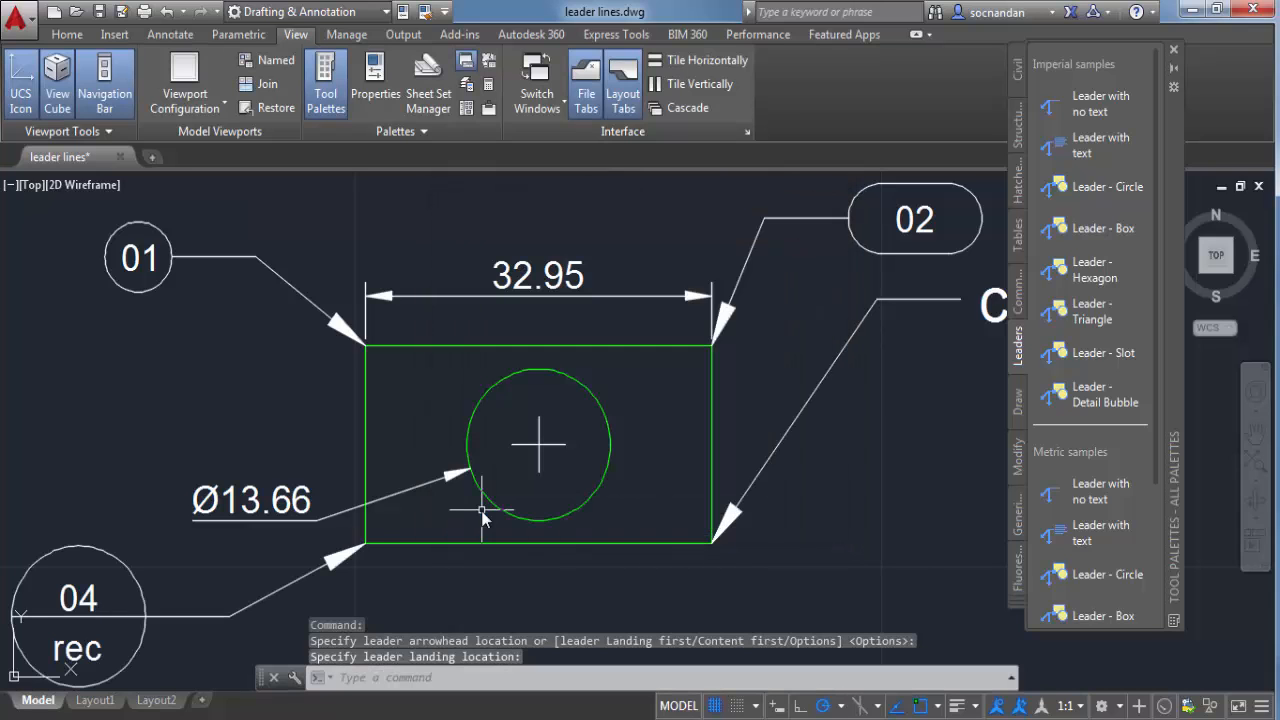
# Add a multileader reading "ext line" from the right extension line of the rectangle's width dimension, with its landing up and to the right
pyautogui.moveTo(250, 568); pyautogui.dragTo(257, 547, button='middle')
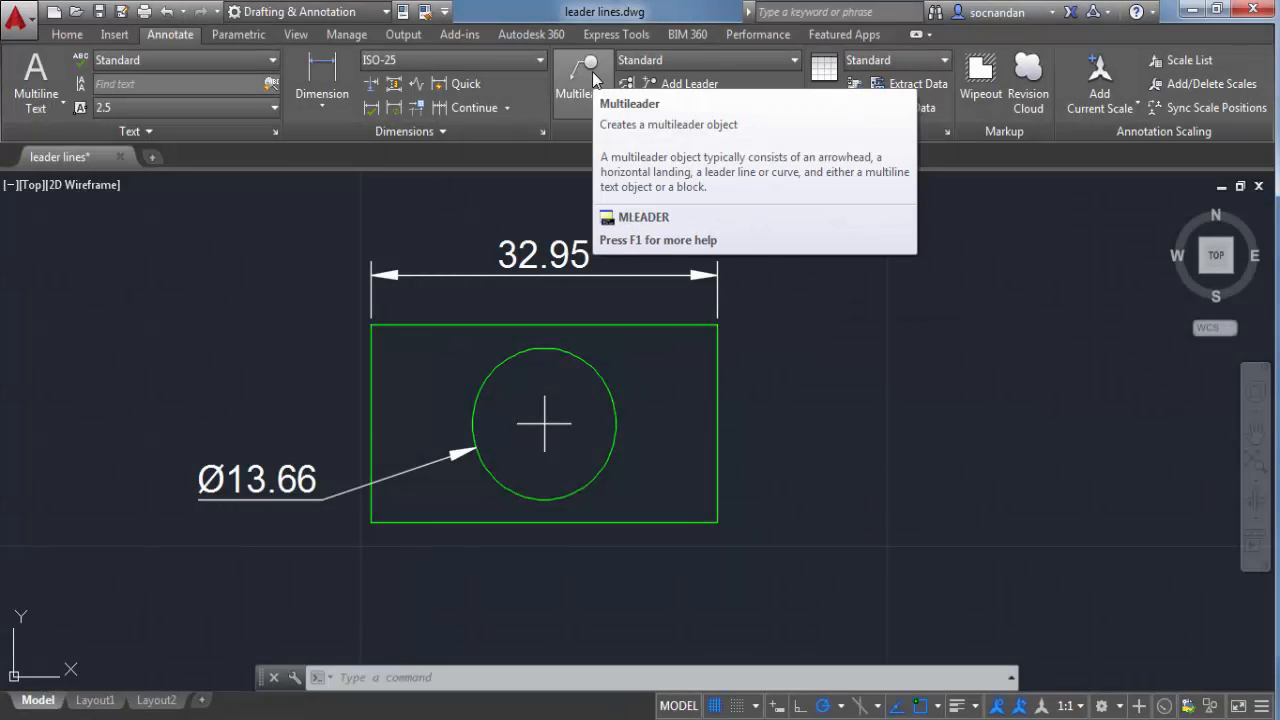
pyautogui.click(592, 71)
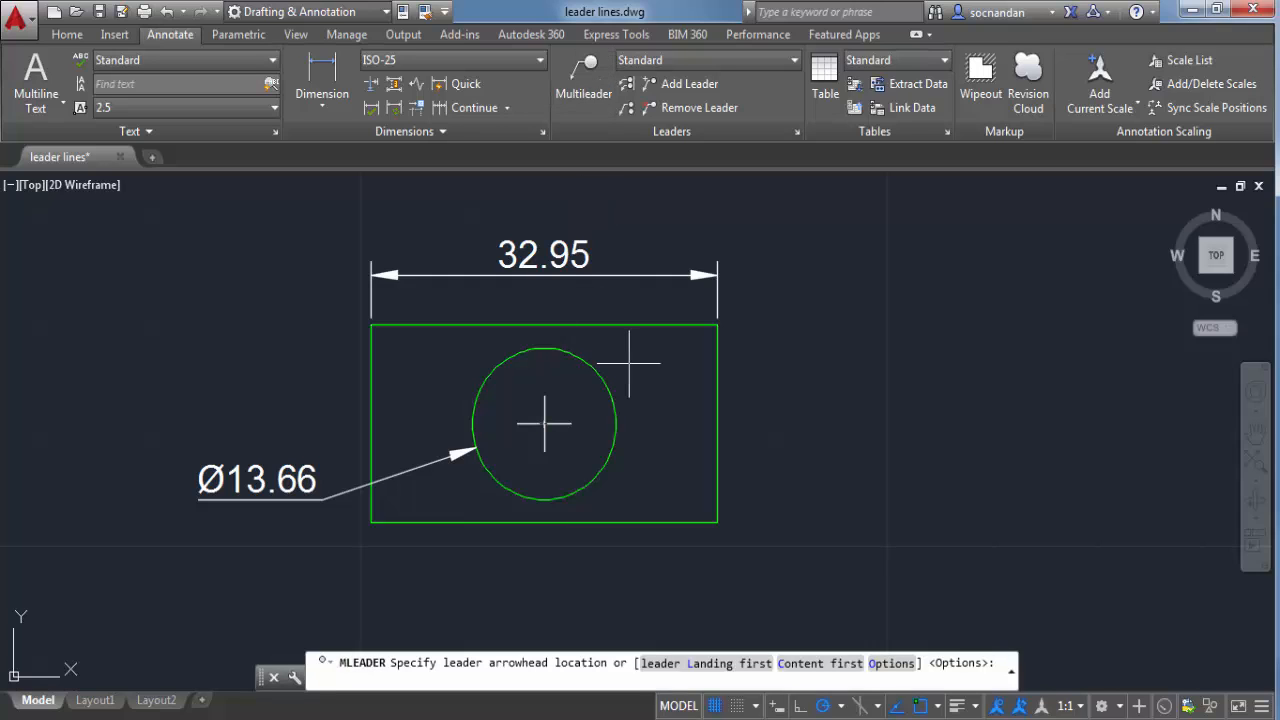
pyautogui.click(586, 108)
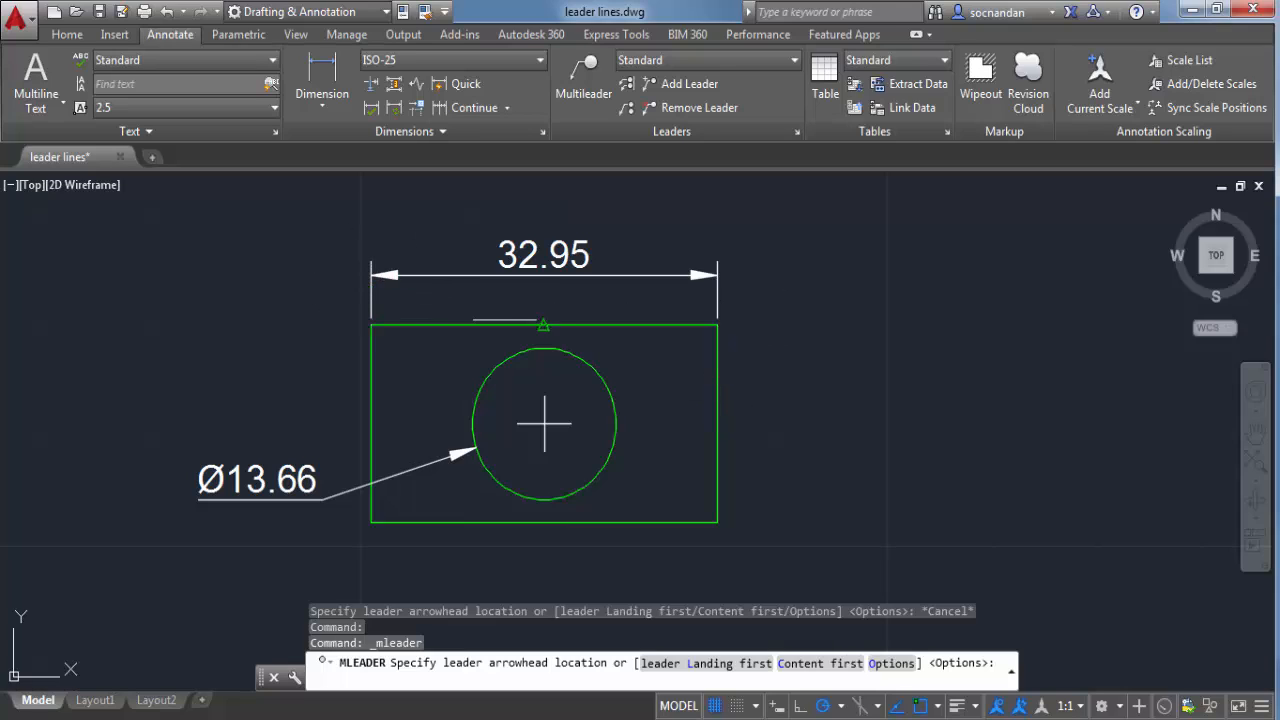
pyautogui.click(717, 289)
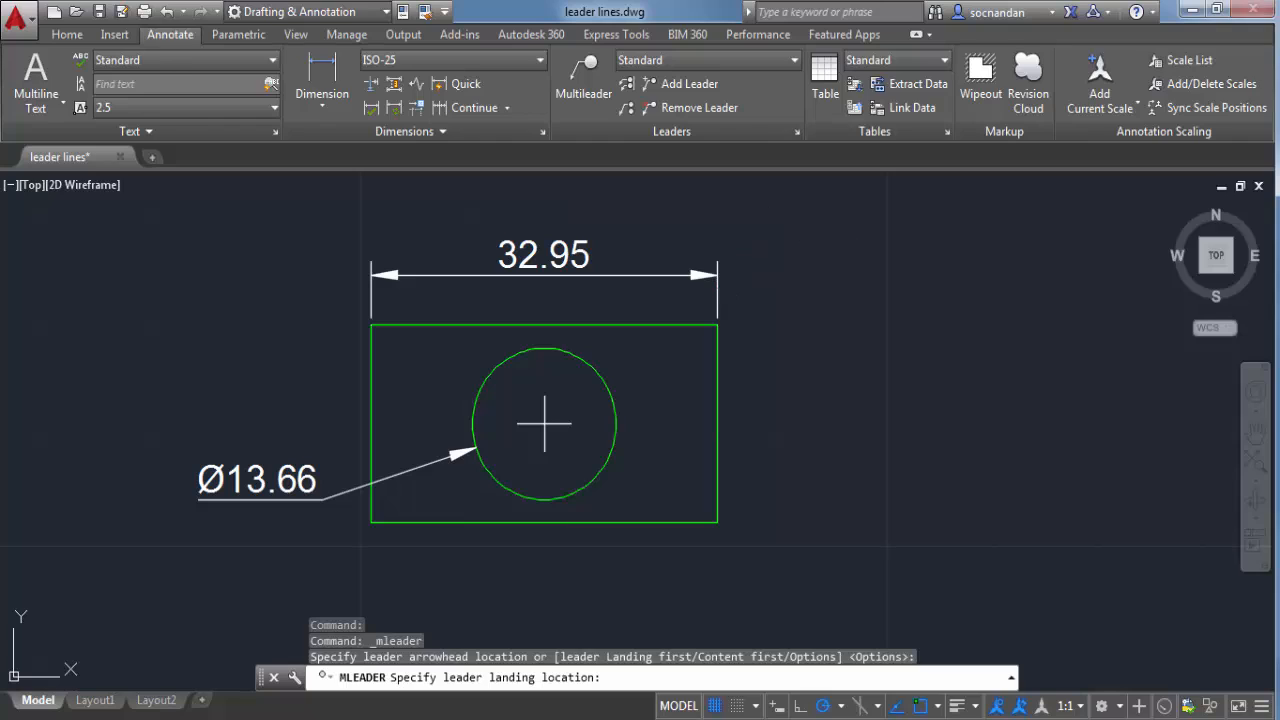
pyautogui.click(770, 241)
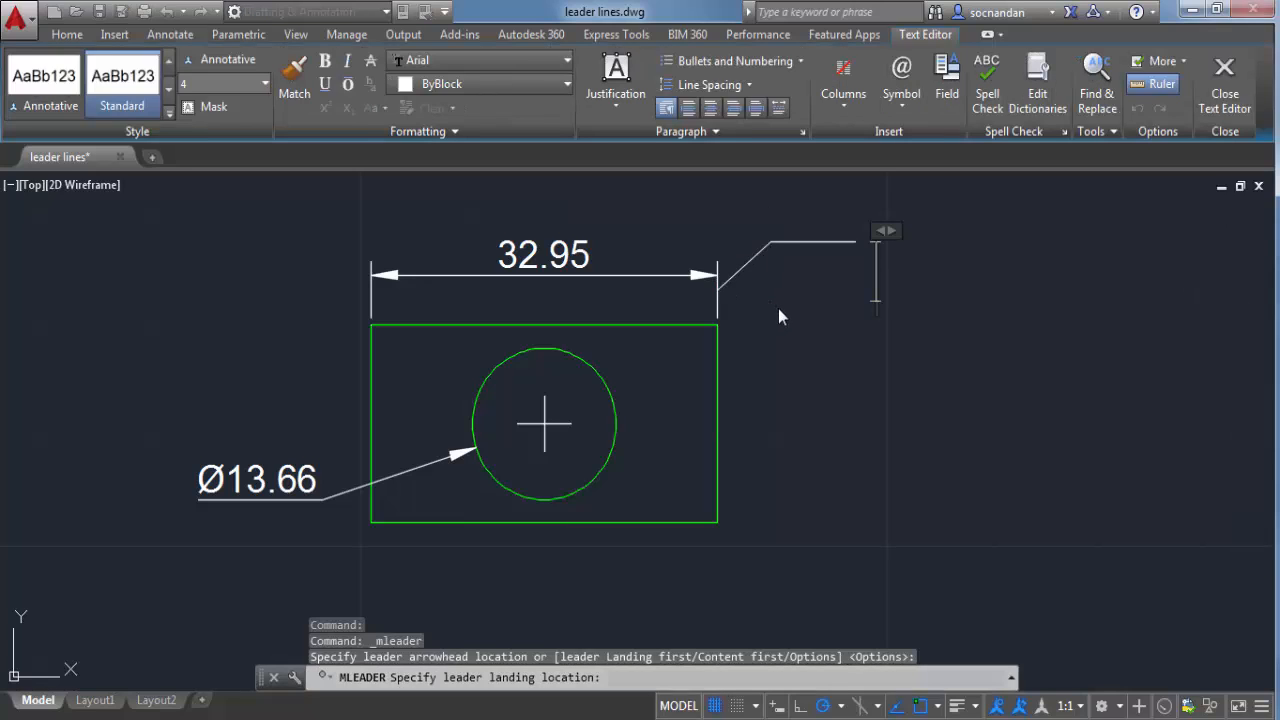
pyautogui.write('ext')
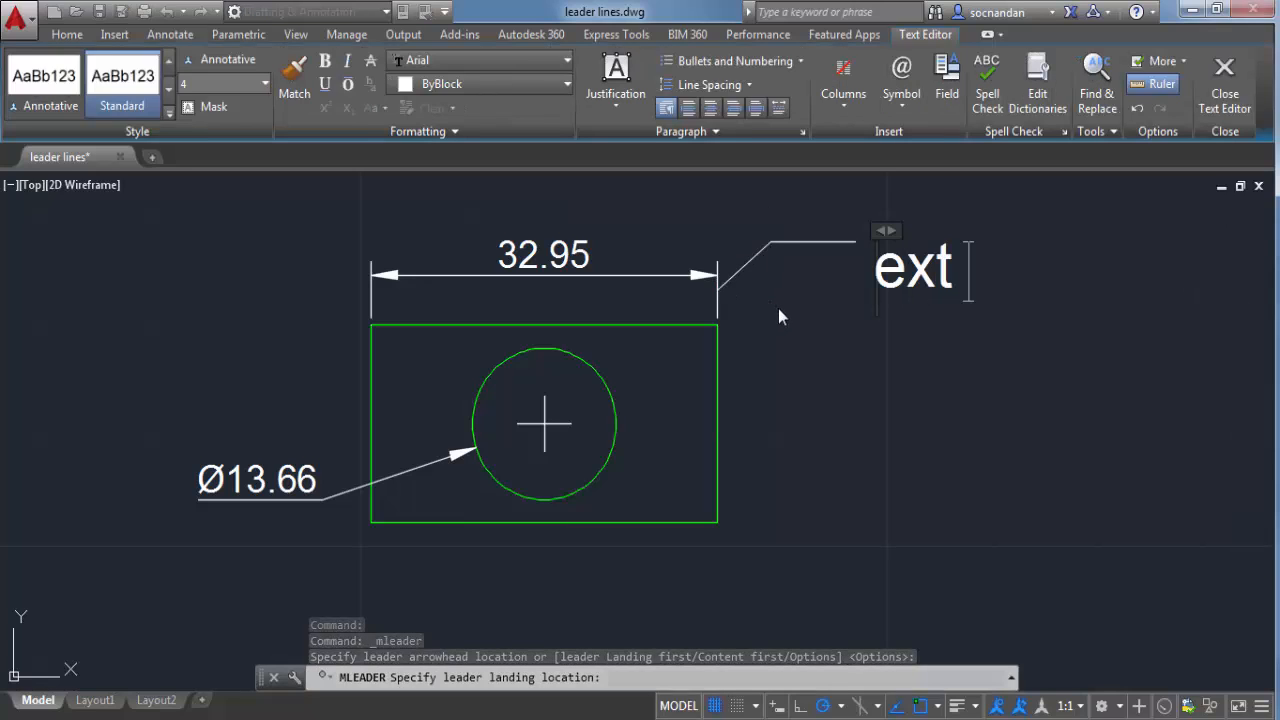
pyautogui.write(' line')
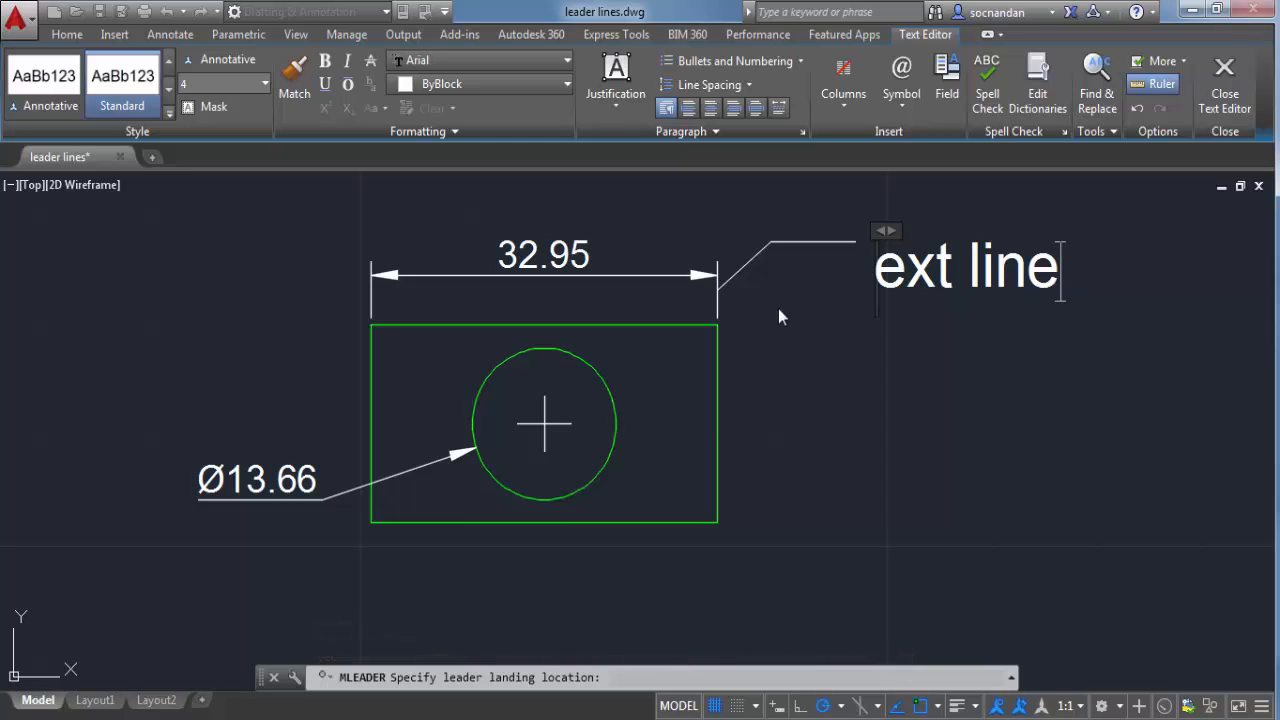
pyautogui.click(821, 436)
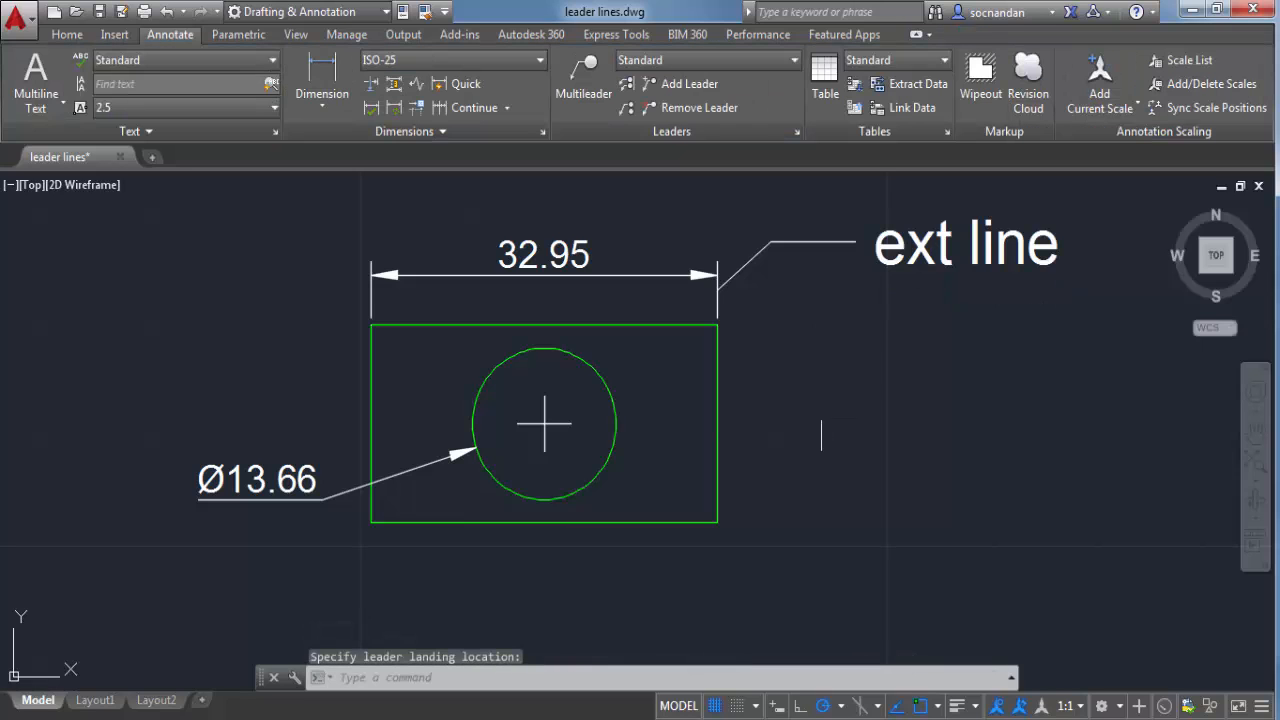
pyautogui.click(755, 260)
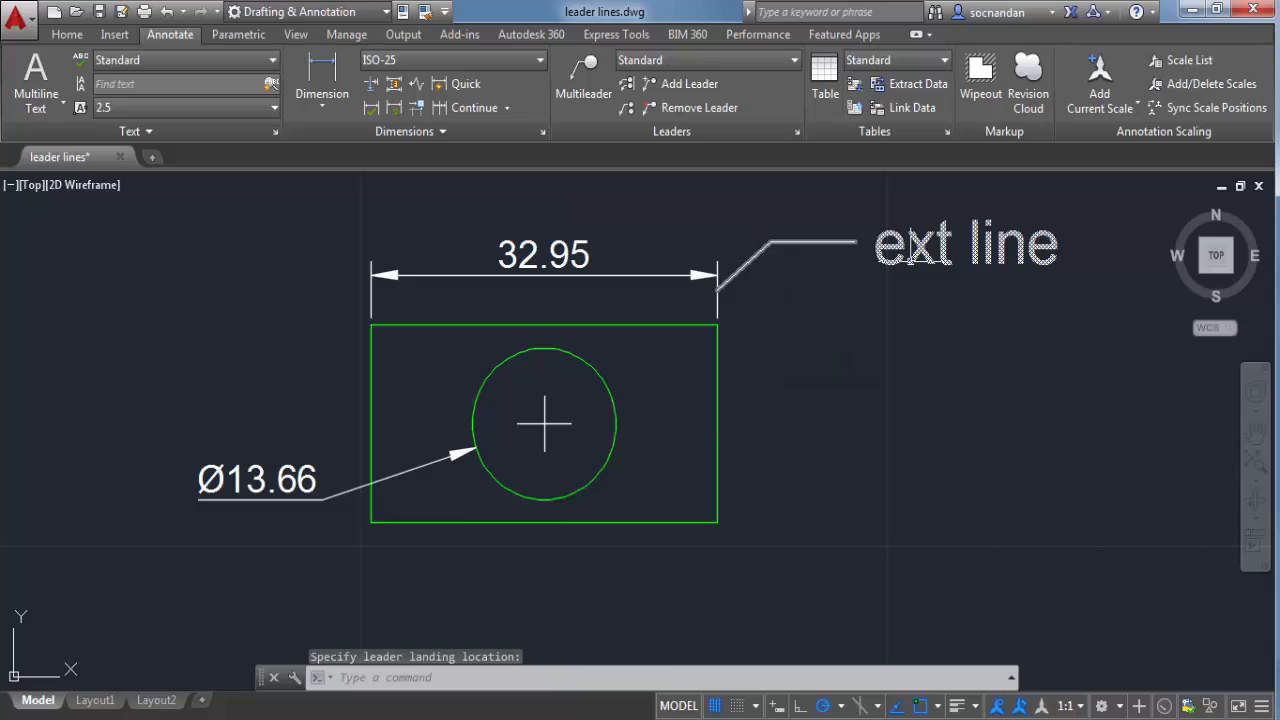
# Add a multileader reading "arrow" from the right arrowhead of the width dimension, landing beside the rectangle below the "ext line" note
pyautogui.click(584, 75)
pyautogui.click(691, 277)
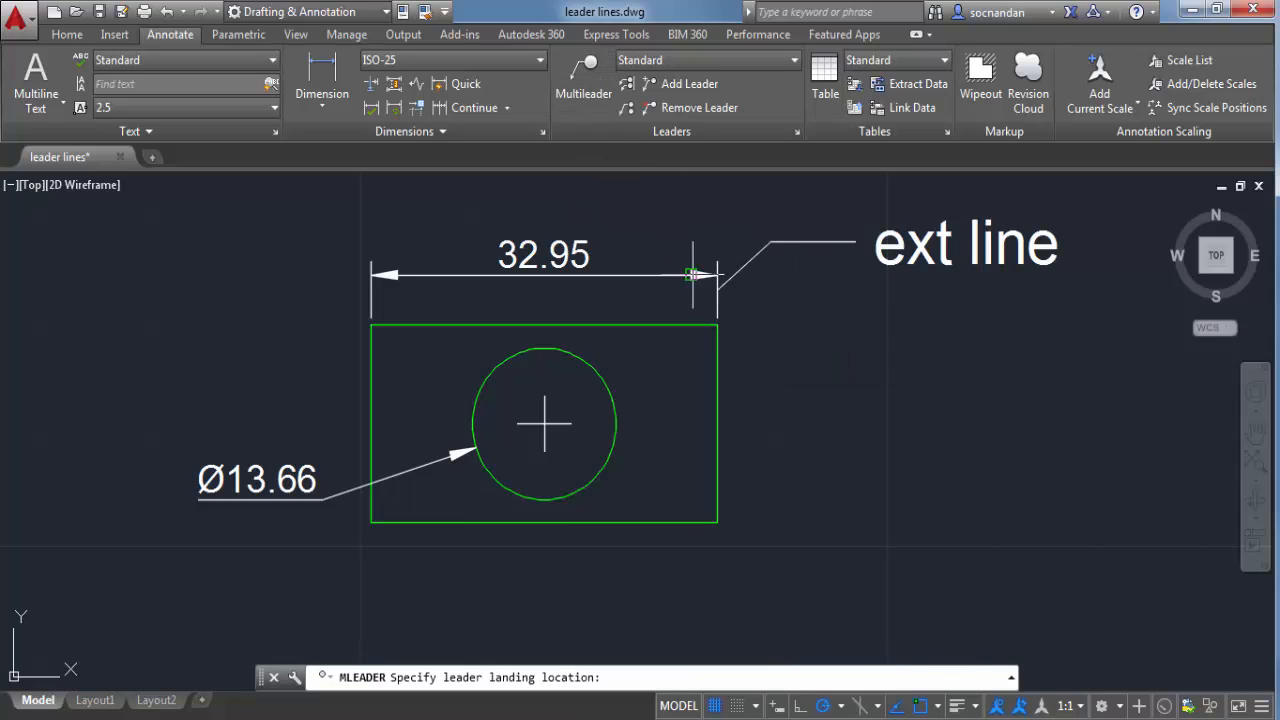
pyautogui.click(776, 402)
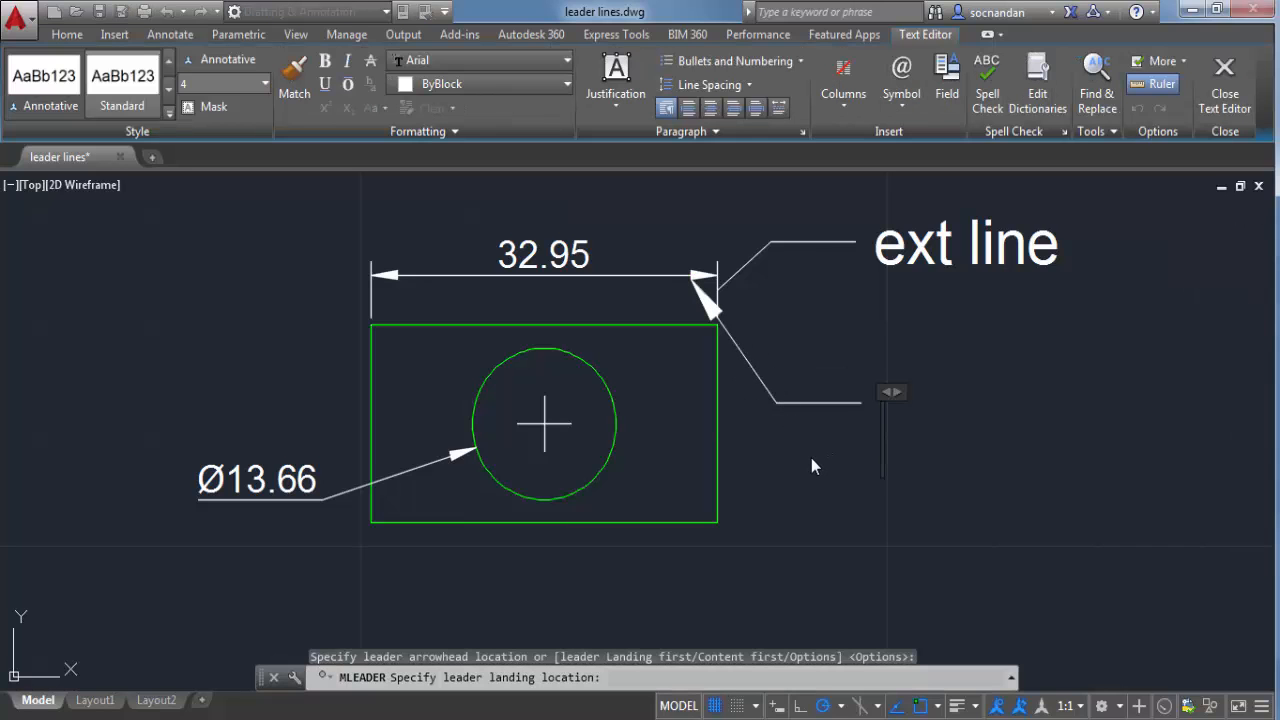
pyautogui.write('arrow')
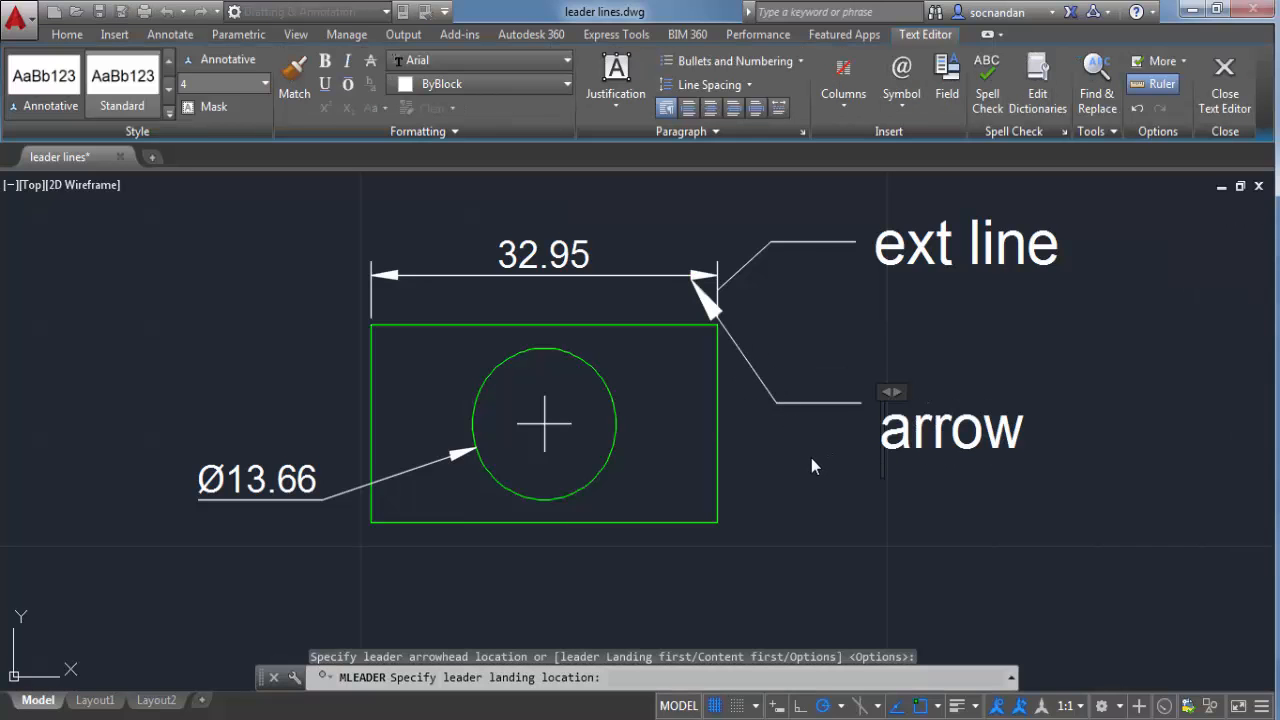
pyautogui.click(811, 458)
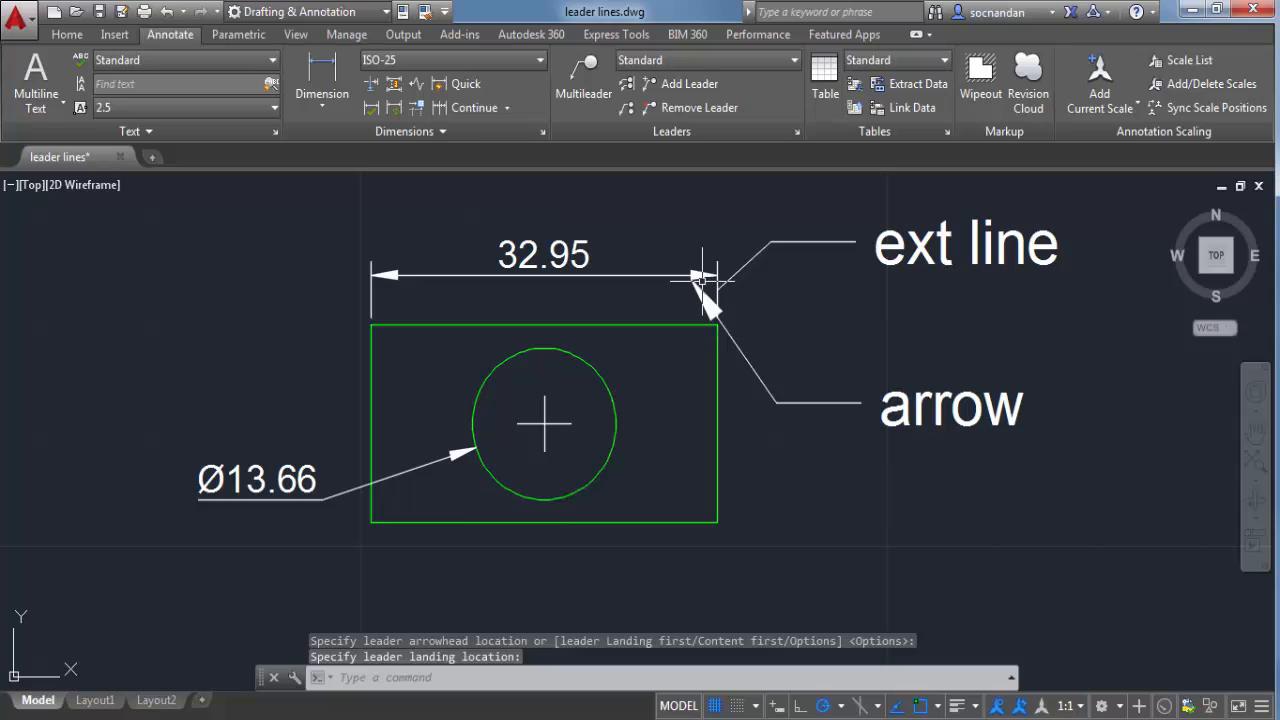
# Add a multileader reading "centre mark" from the circle's centre, landing outside the rectangle near its lower-right corner
pyautogui.click(583, 91)
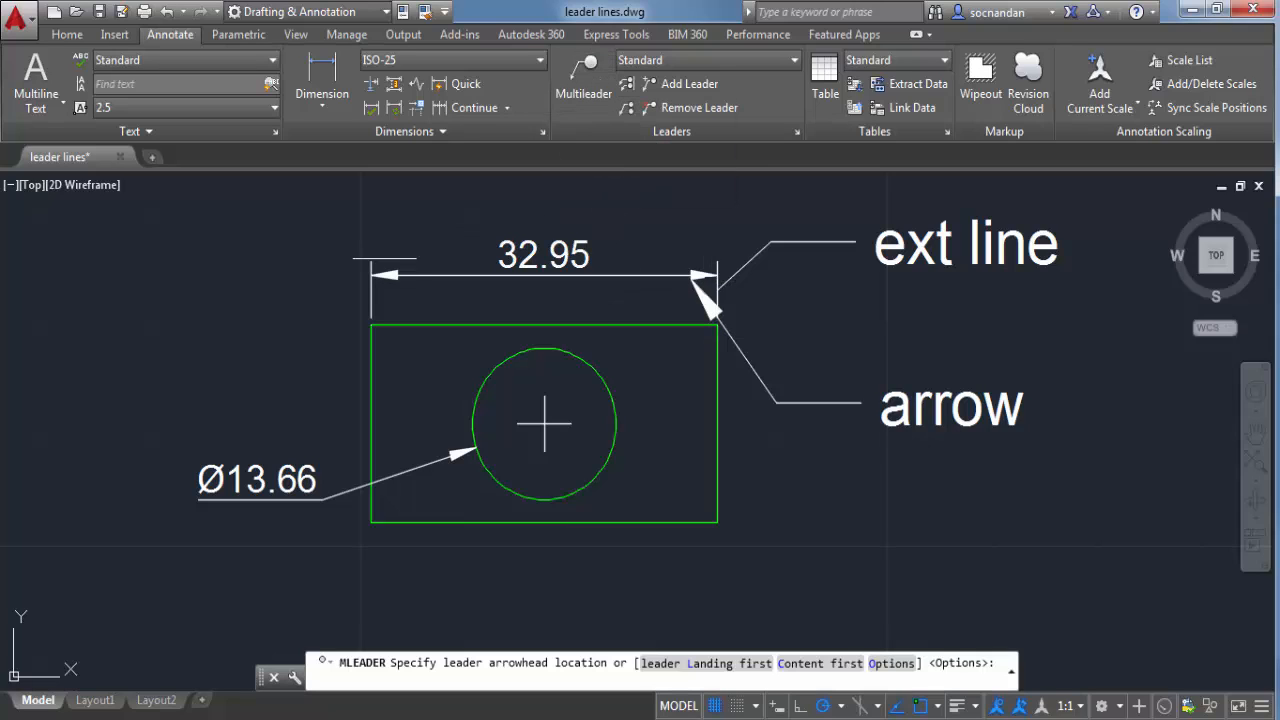
pyautogui.click(544, 424)
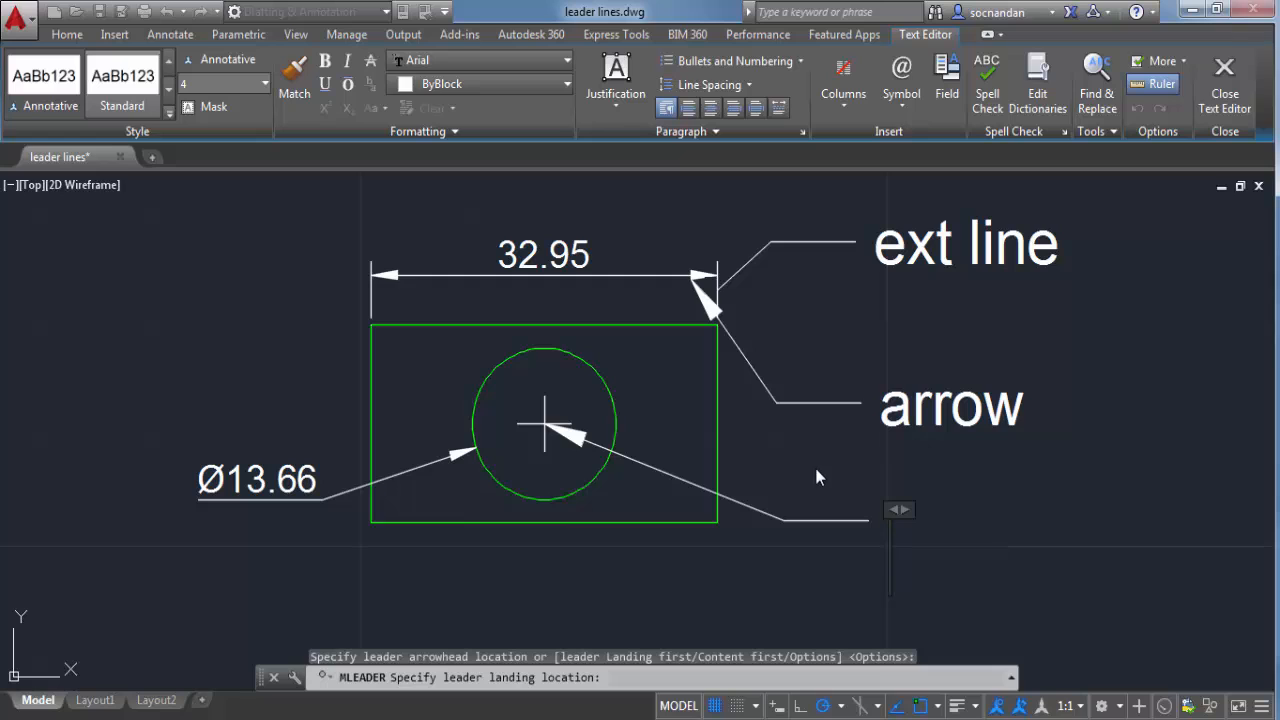
pyautogui.write('centre mar')
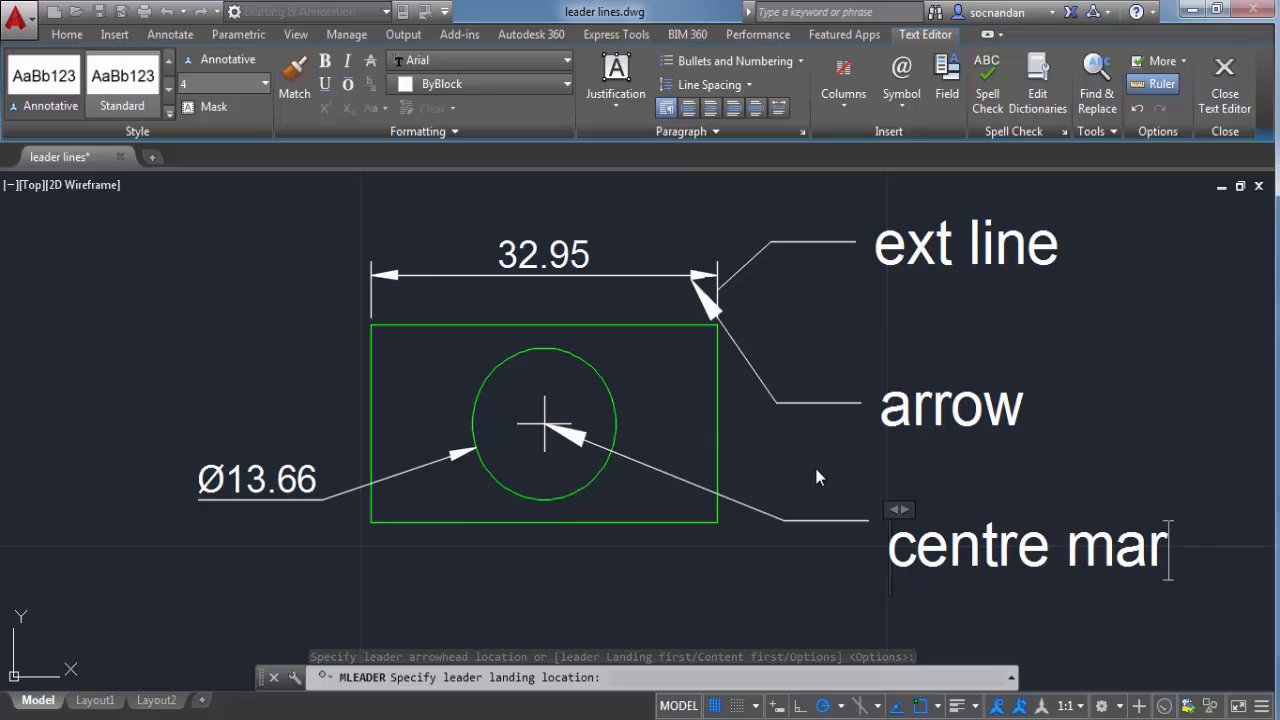
pyautogui.write('k')
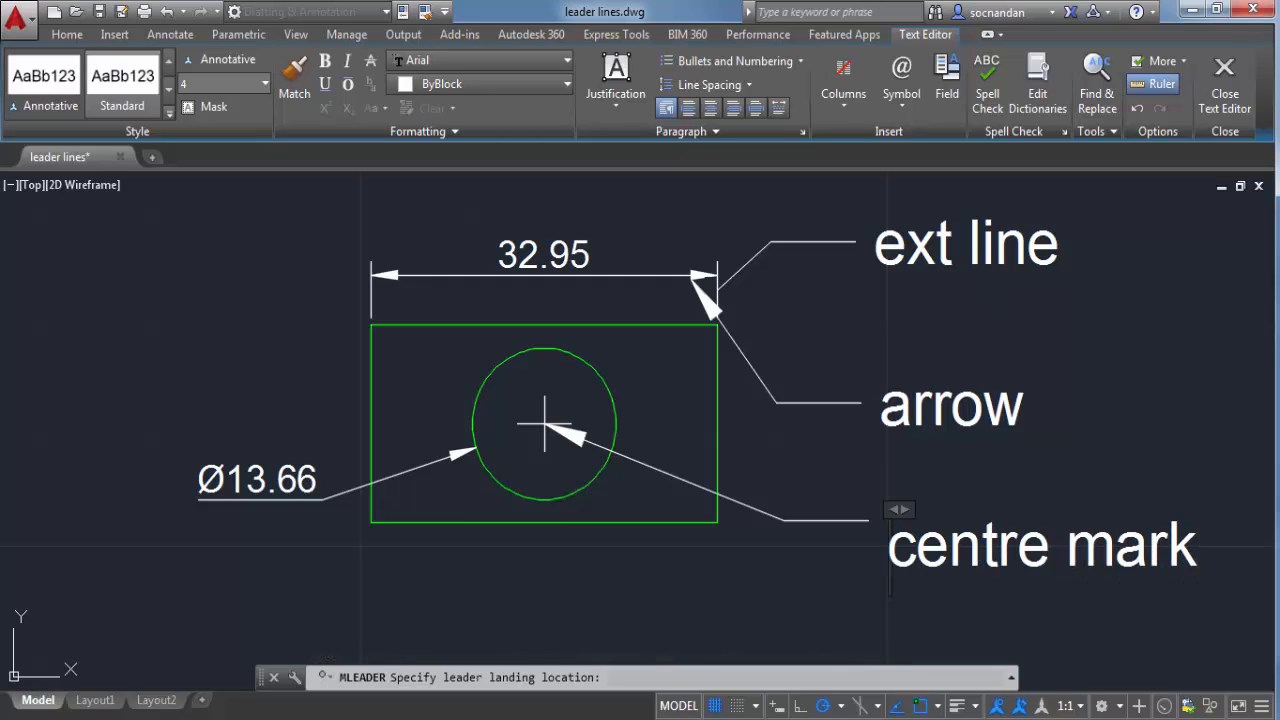
pyautogui.click(997, 309)
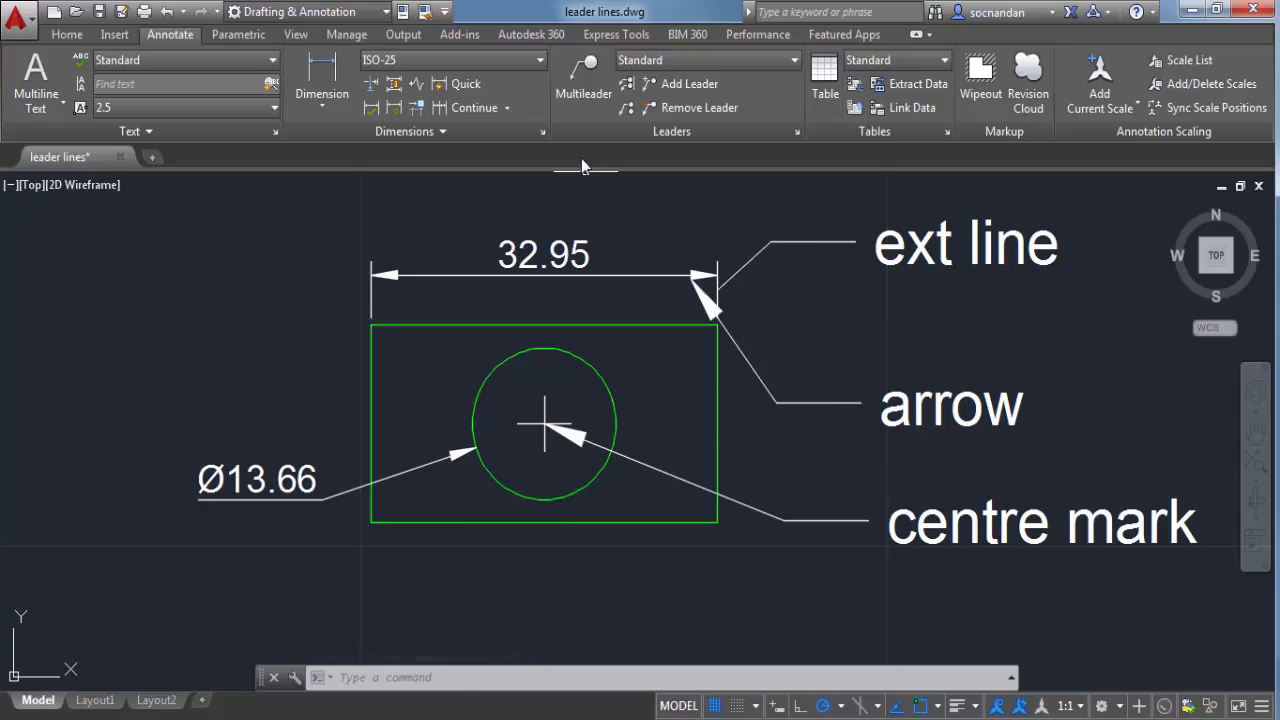
# Add a multileader reading "rectangle" from the midpoint of the rectangle's right edge, landing between the "arrow" and "centre mark" notes
pyautogui.click(577, 93)
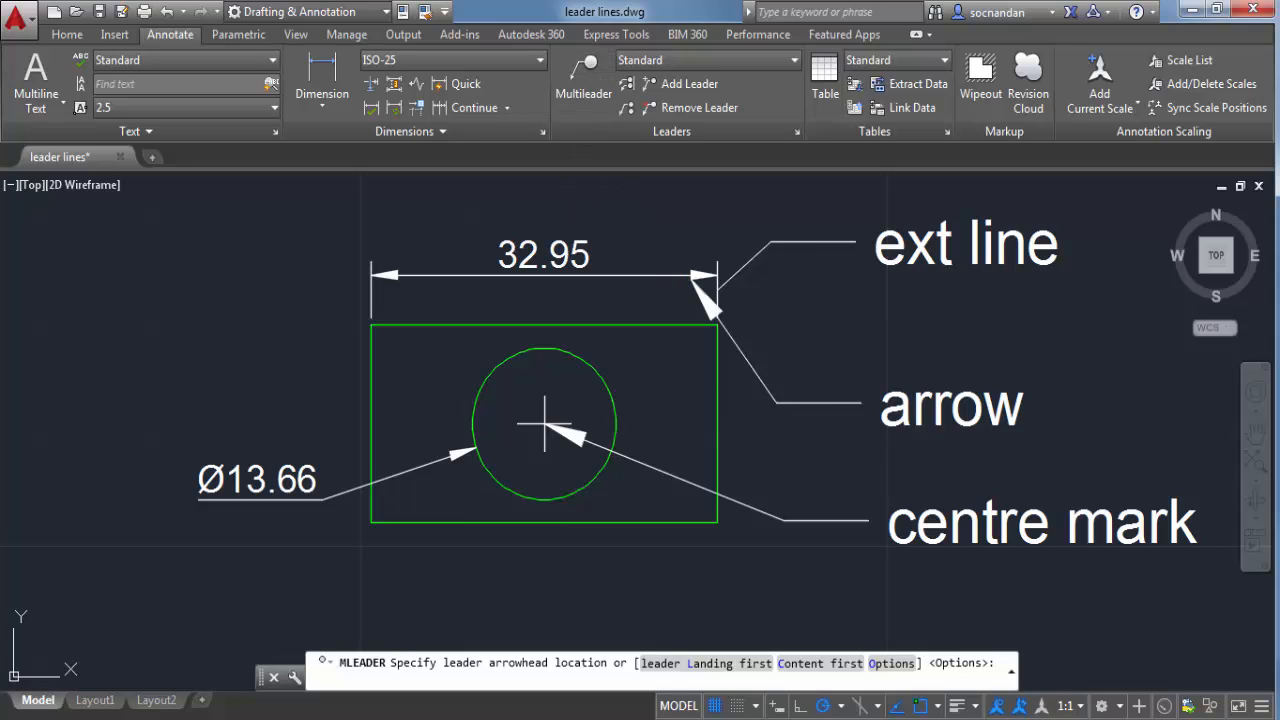
pyautogui.click(714, 428)
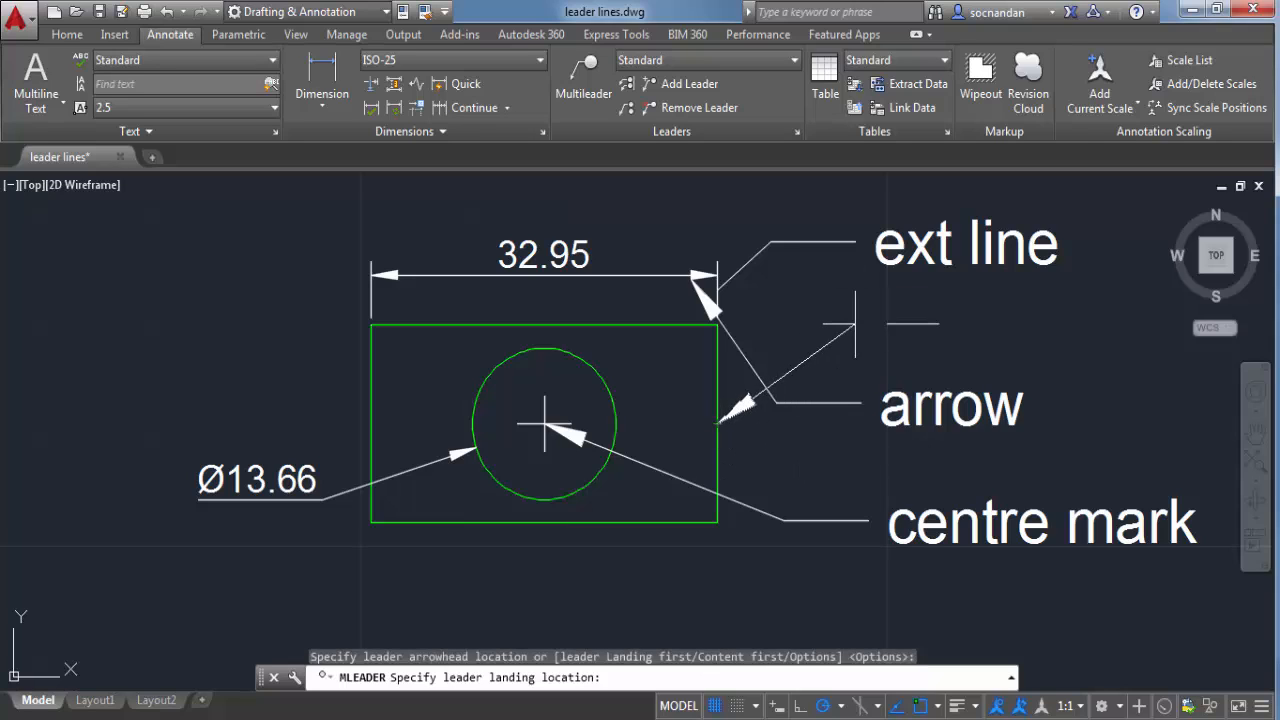
pyautogui.click(864, 464)
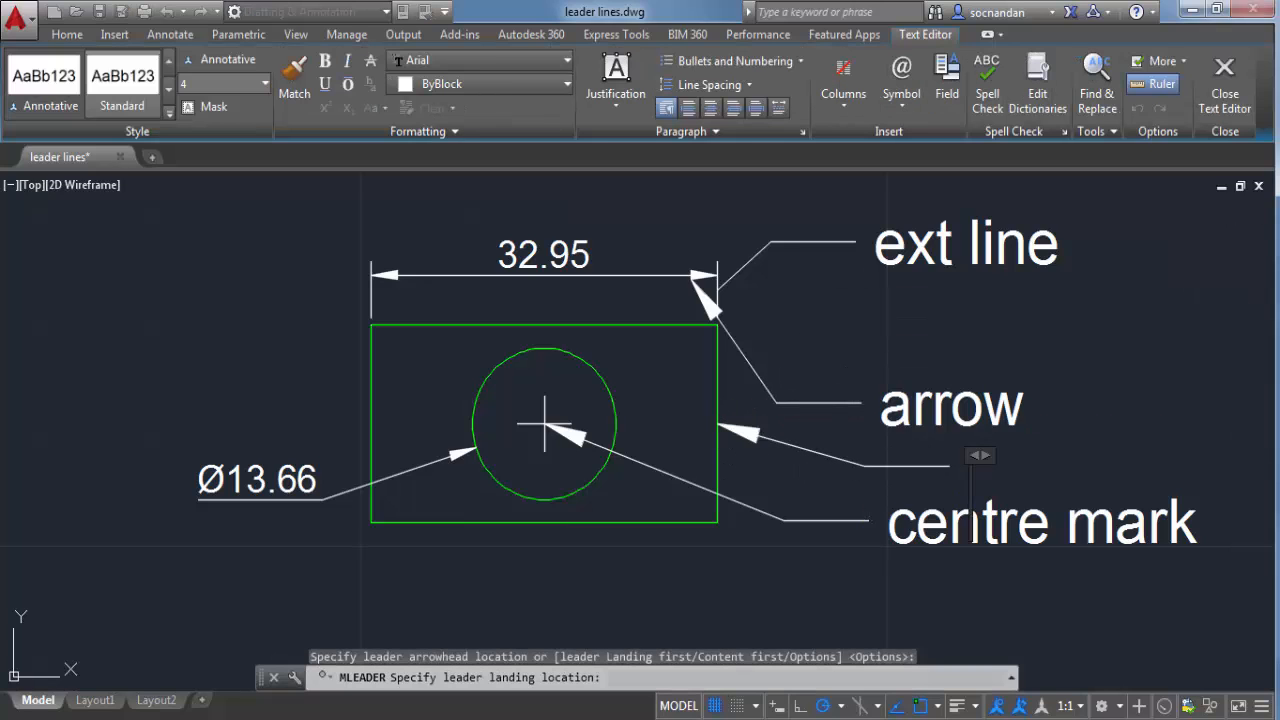
pyautogui.write('rectange')
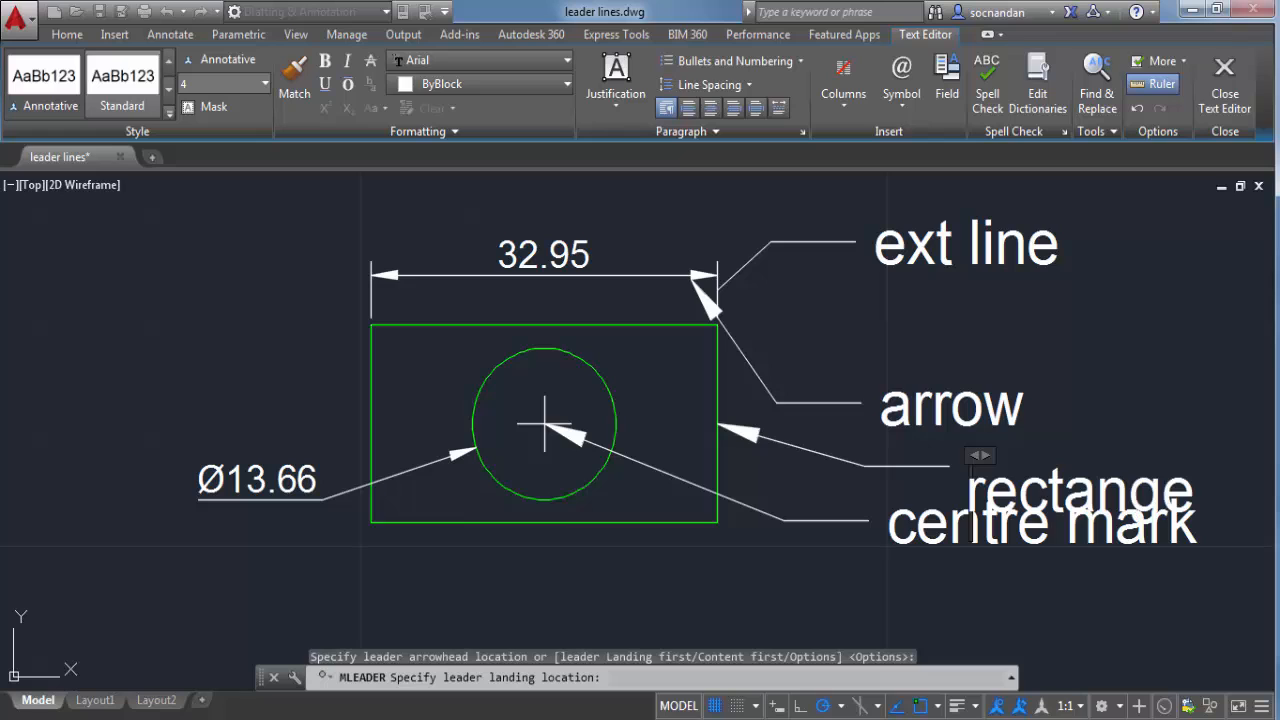
pyautogui.write('l')
pyautogui.click(1200, 390)
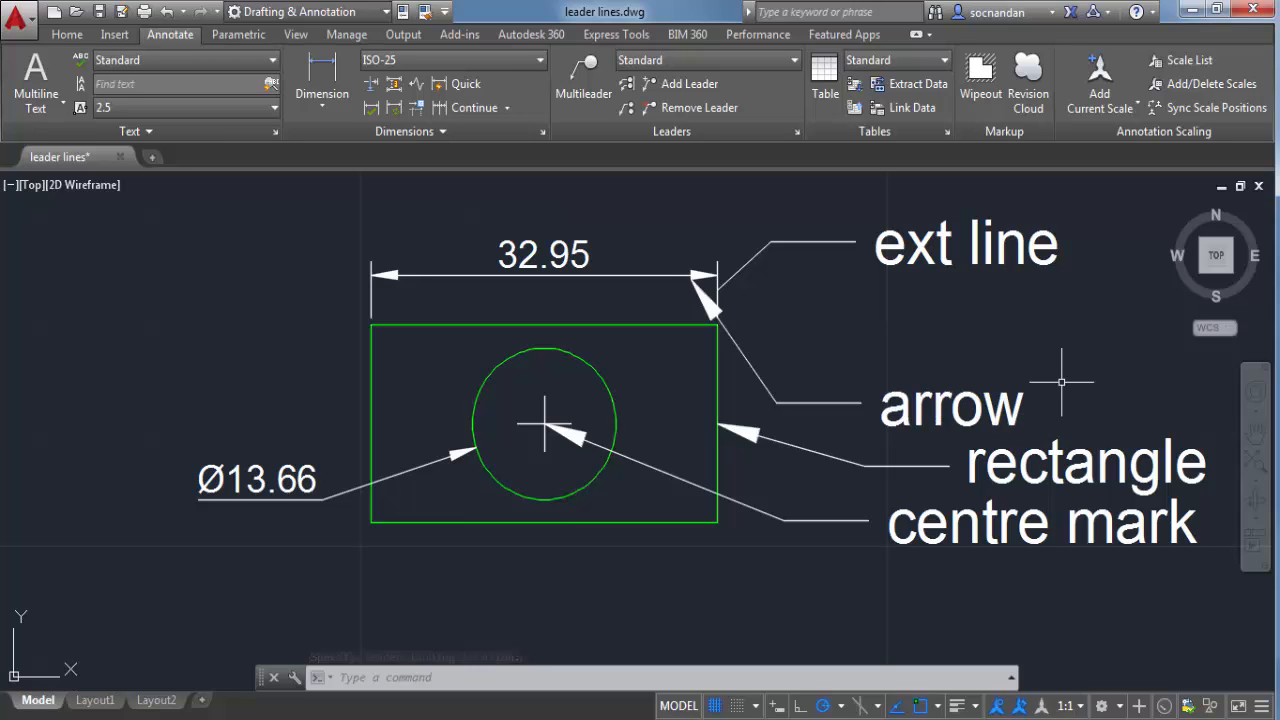
# Align the arrow, rectangle and centre mark multileaders to the "ext line" multileader in a straight vertical direction, using current spacing
pyautogui.moveTo(1061, 384); pyautogui.dragTo(958, 381, button='middle')
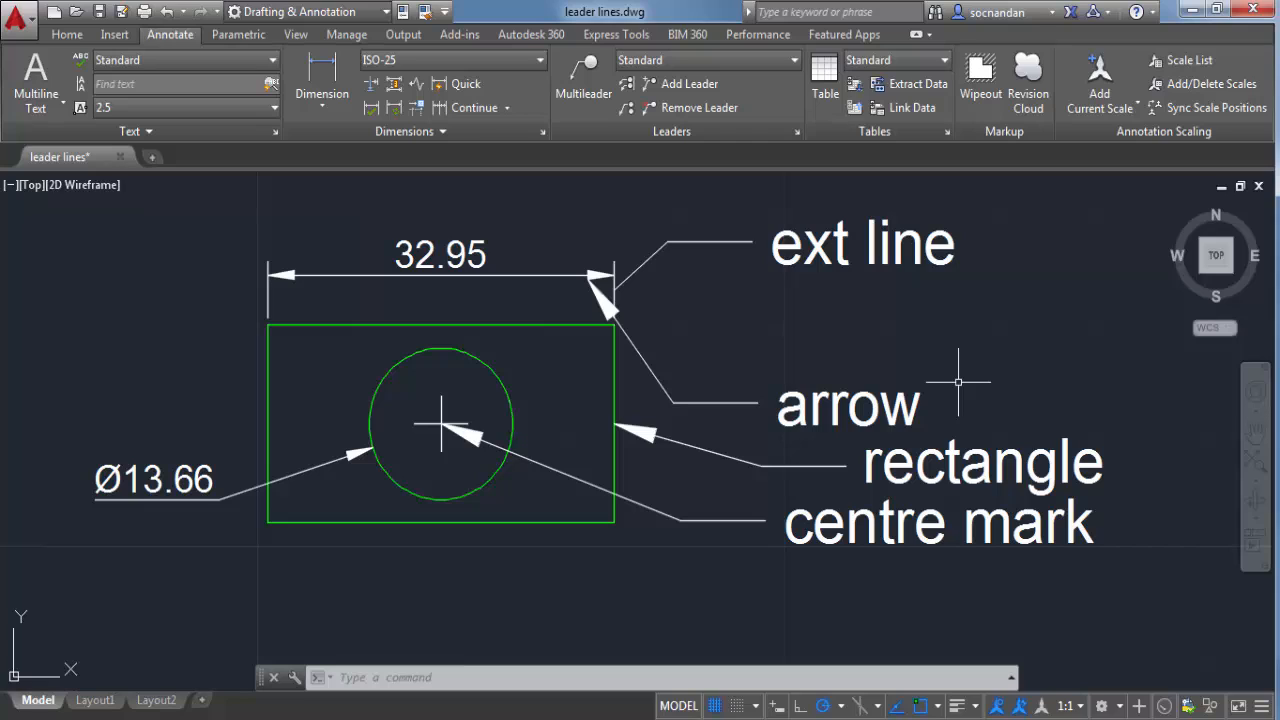
pyautogui.click(627, 85)
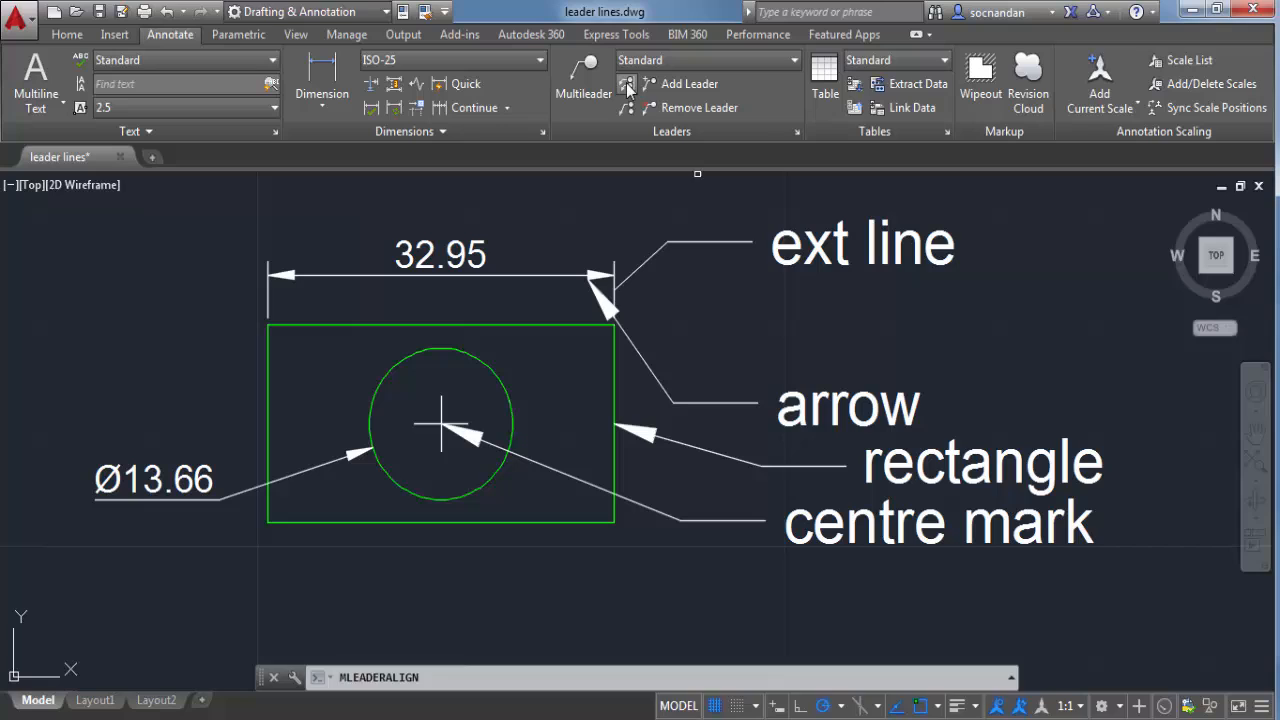
pyautogui.click(800, 248)
pyautogui.click(796, 405)
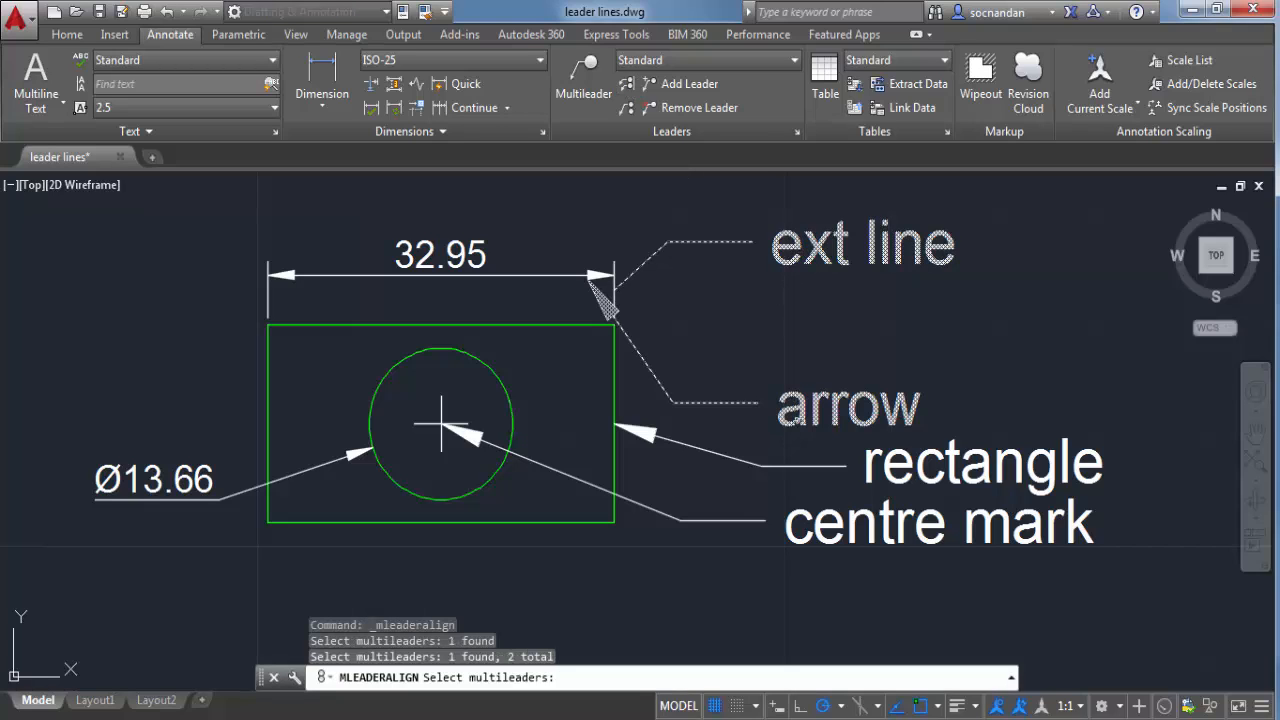
pyautogui.click(861, 463)
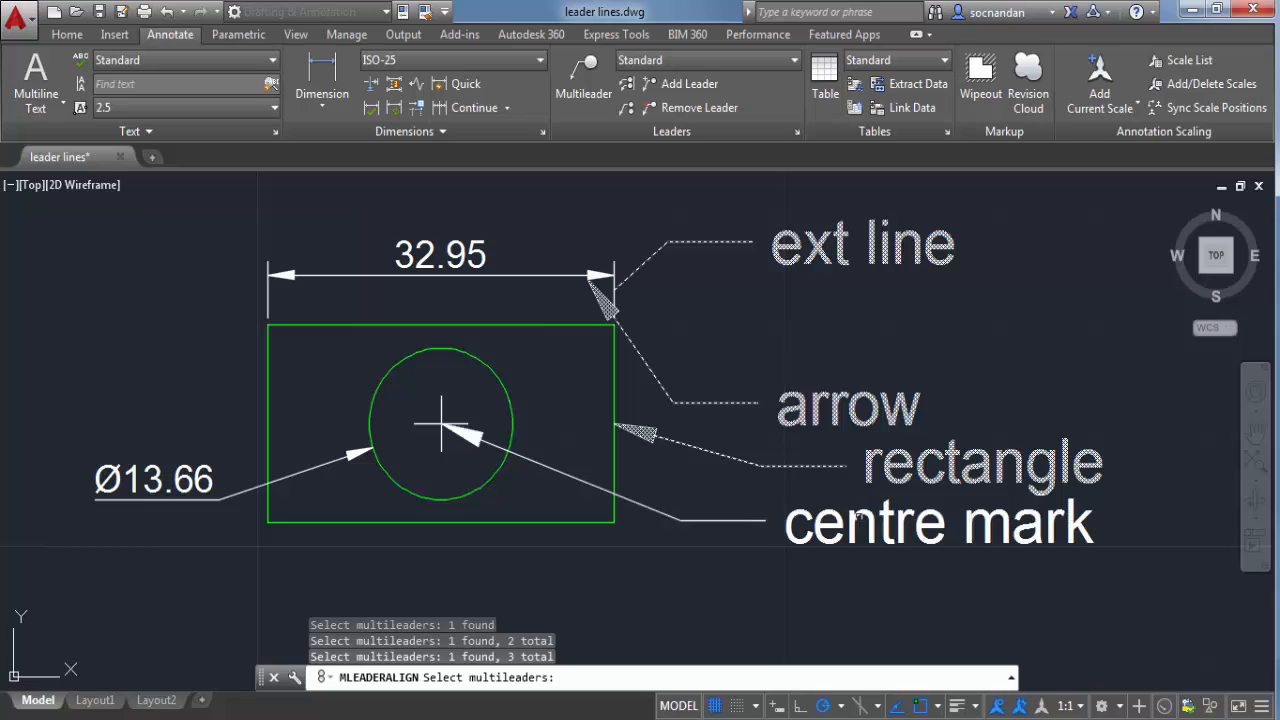
pyautogui.click(838, 515)
pyautogui.press('Return')
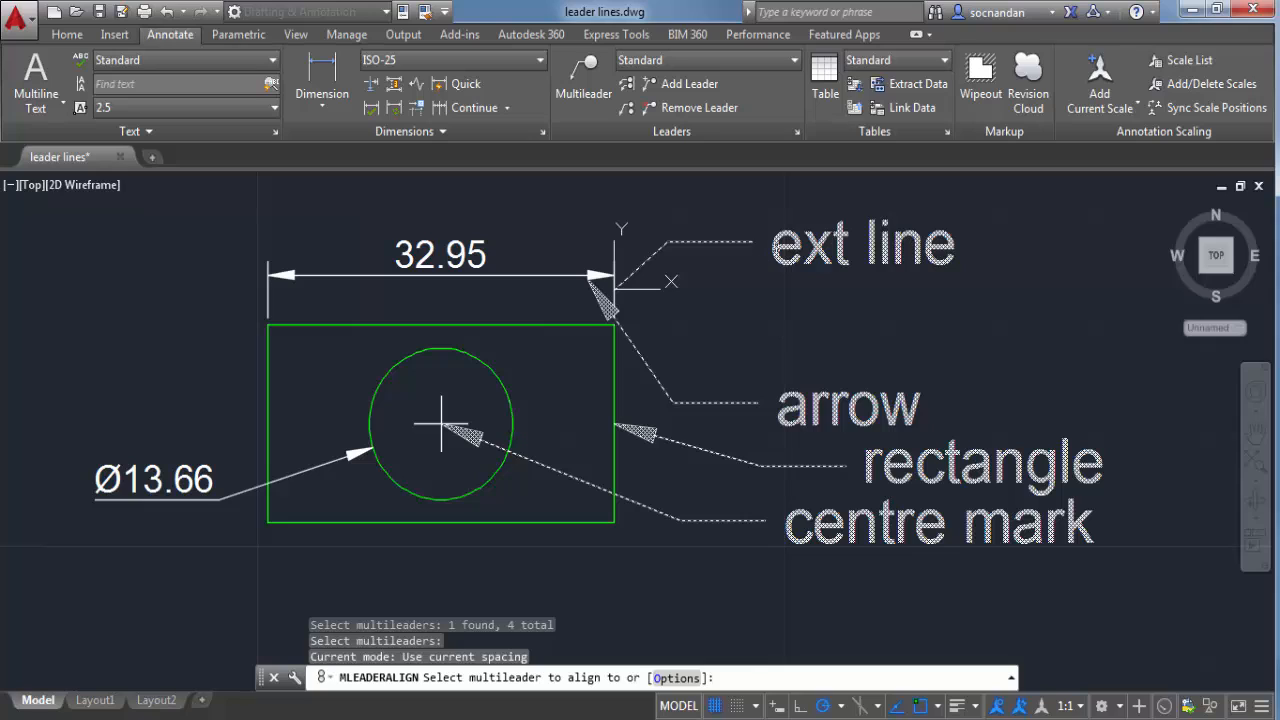
pyautogui.click(752, 242)
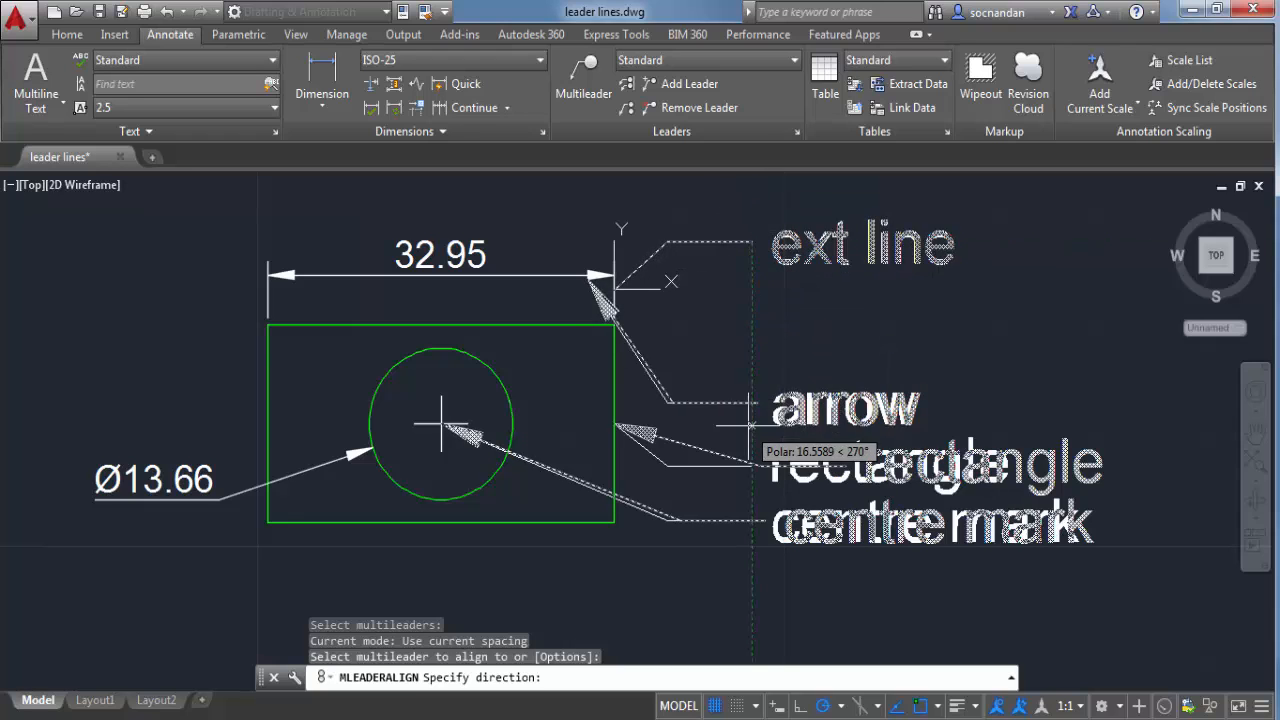
pyautogui.click(755, 600)
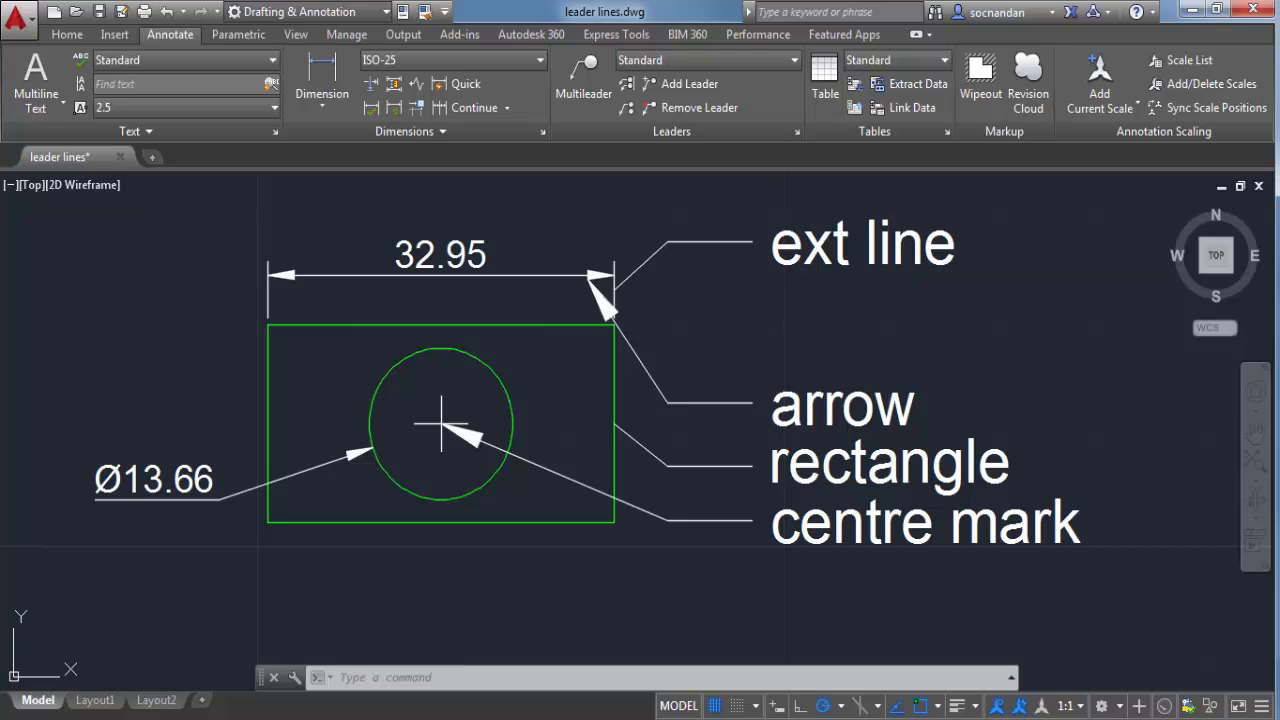
# Add two leader lines to the "centre mark" multileader, one to the midpoint of the rectangle's bottom edge and one to free space below
pyautogui.click(693, 85)
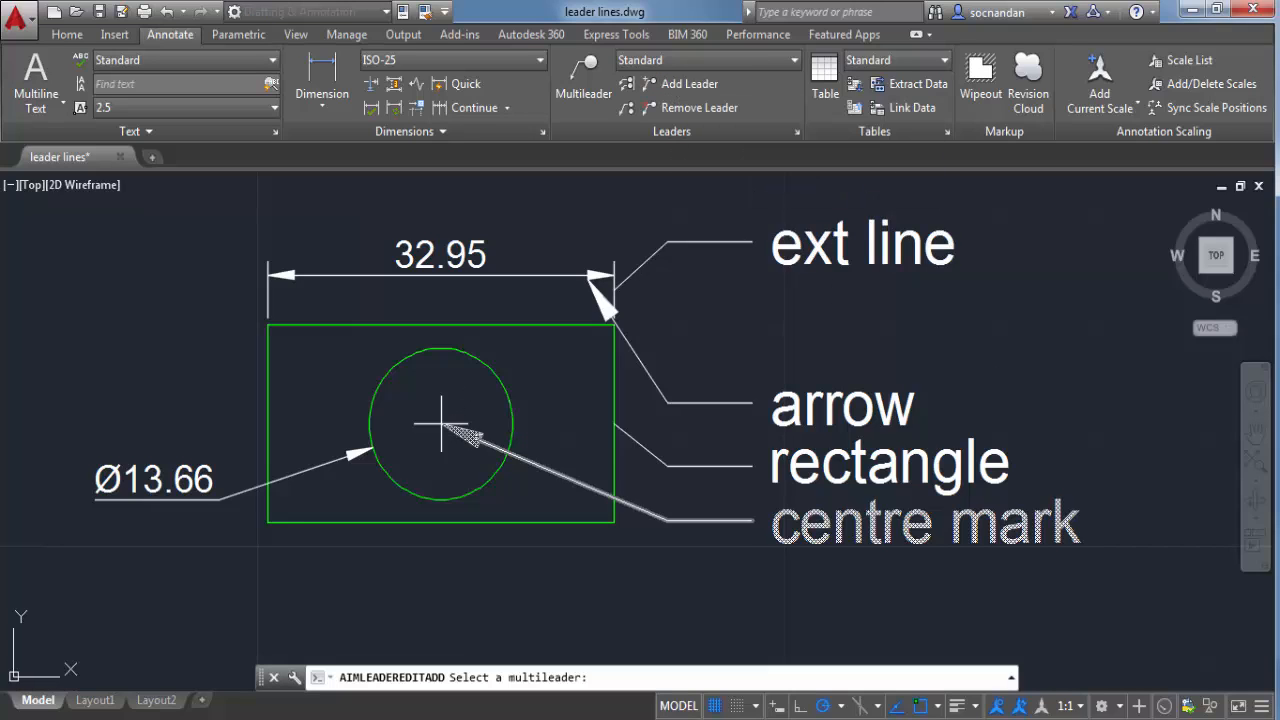
pyautogui.click(441, 423)
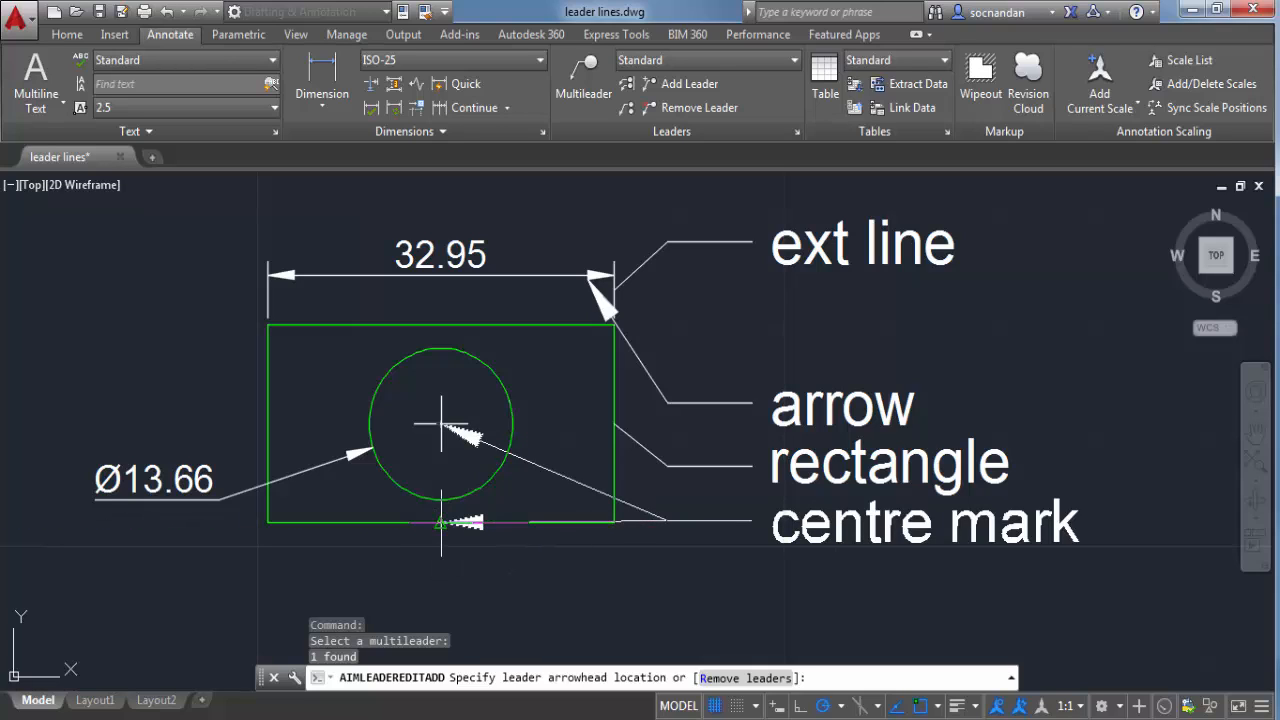
pyautogui.click(441, 522)
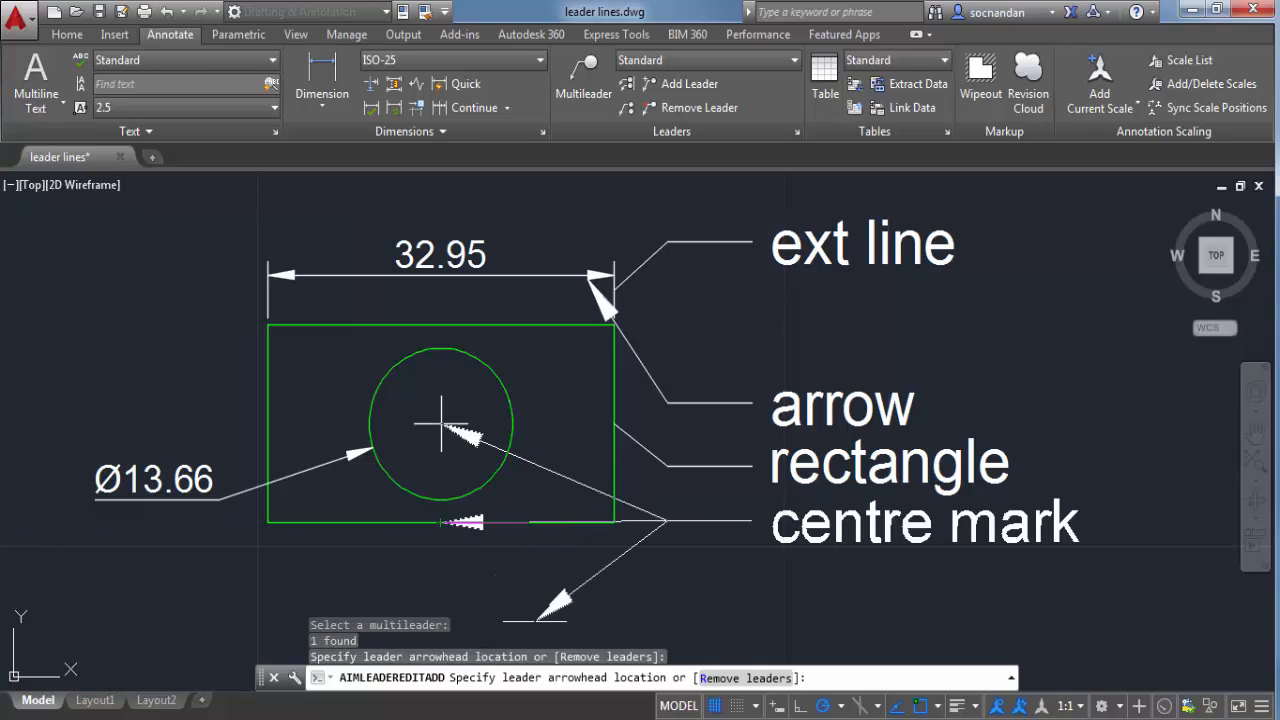
pyautogui.click(588, 592)
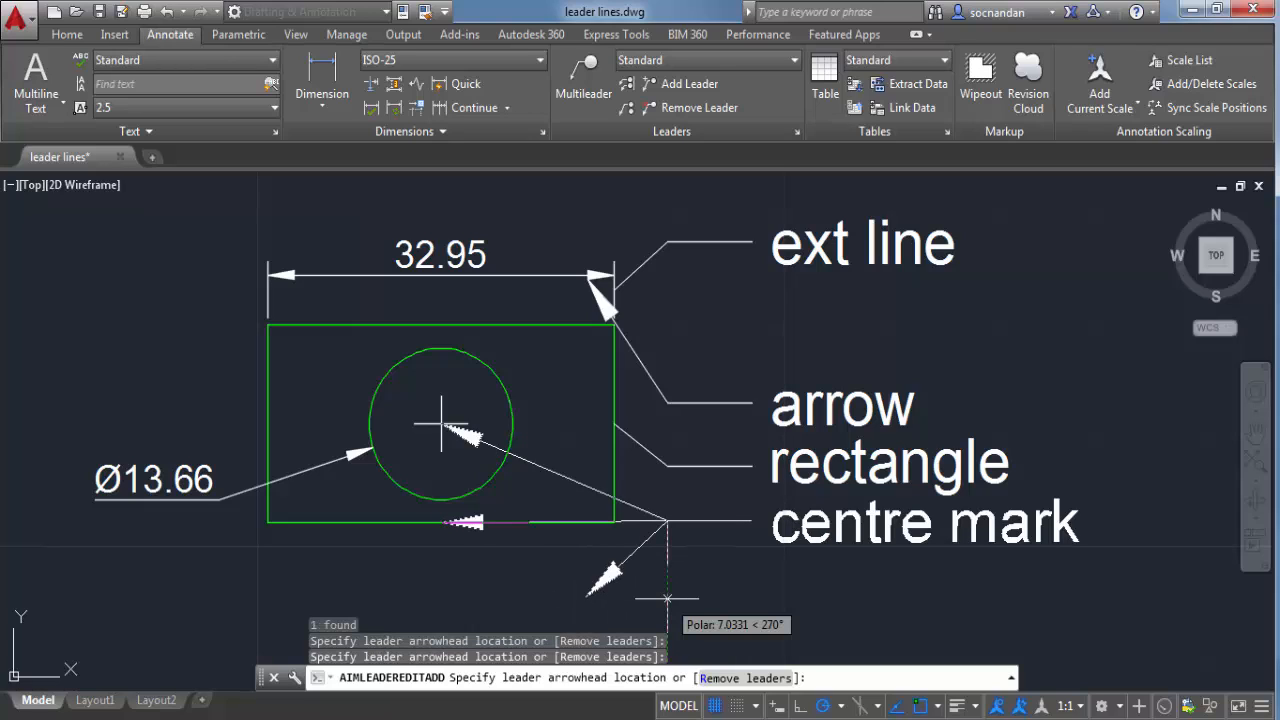
pyautogui.press('Return')
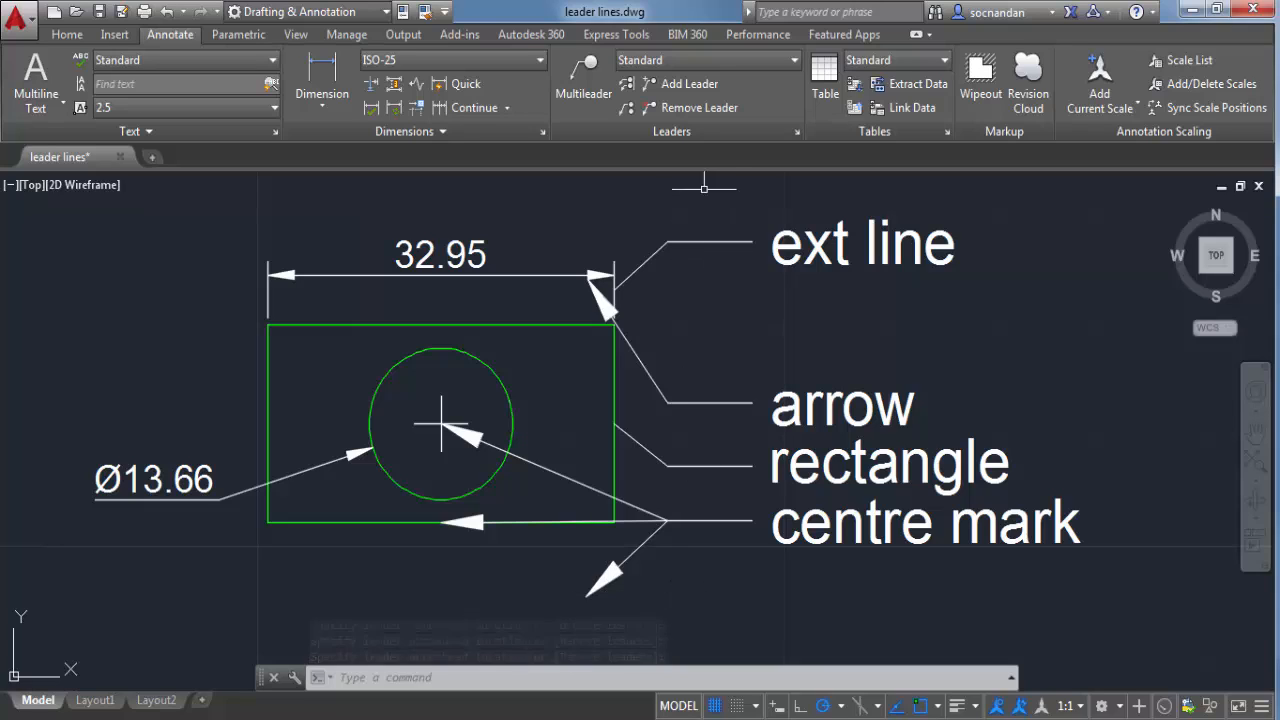
# Remove the two extra leader lines from the "centre mark" multileader, keeping the one at the circle's centre
pyautogui.click(698, 107)
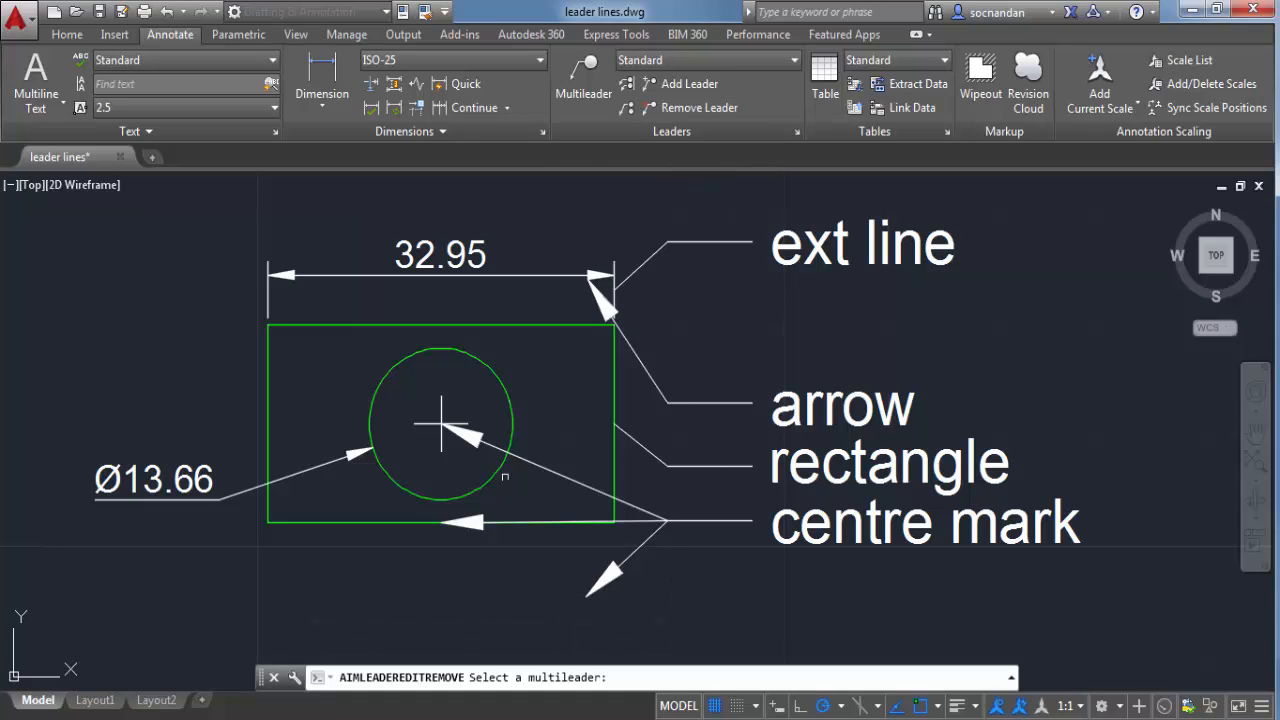
pyautogui.click(443, 425)
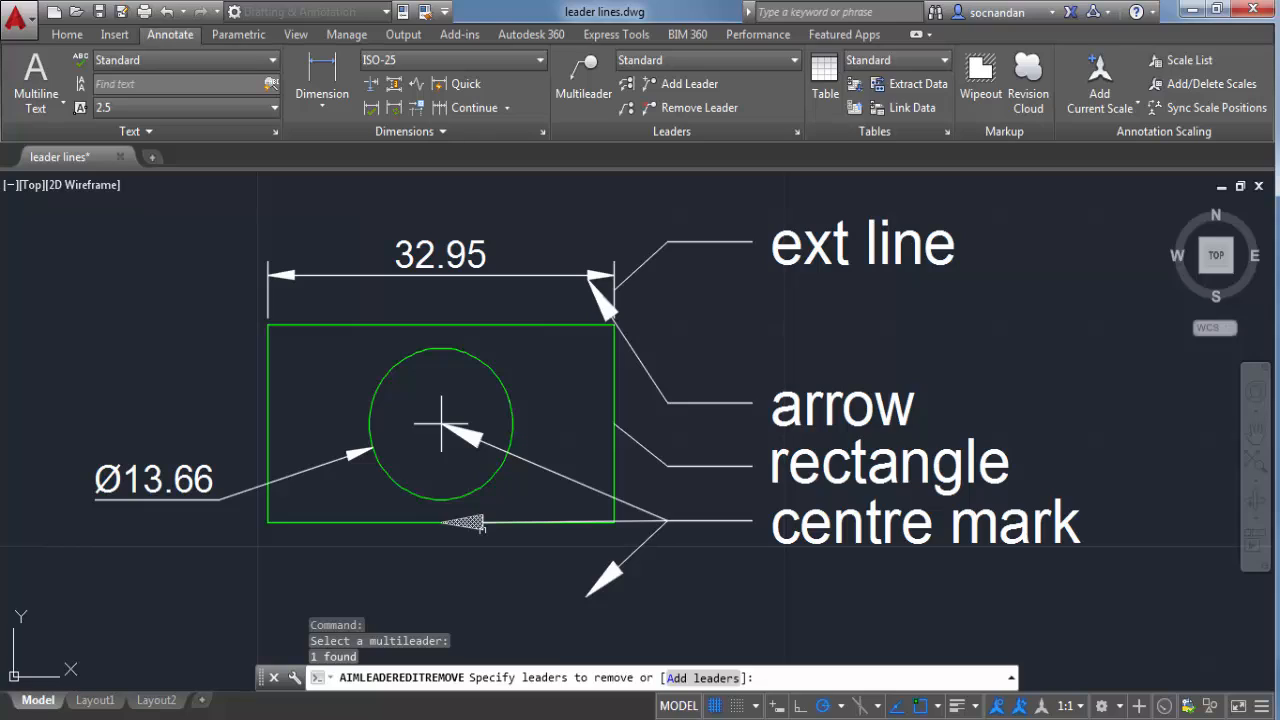
pyautogui.click(610, 572)
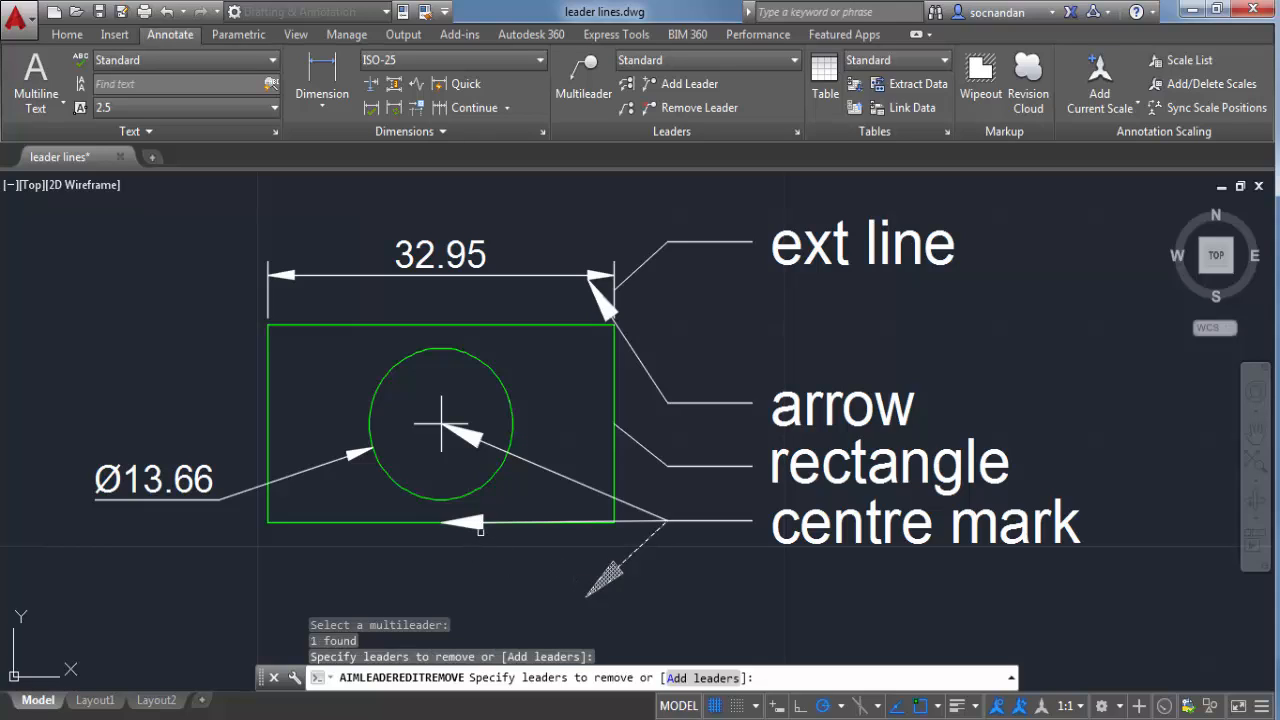
pyautogui.click(479, 522)
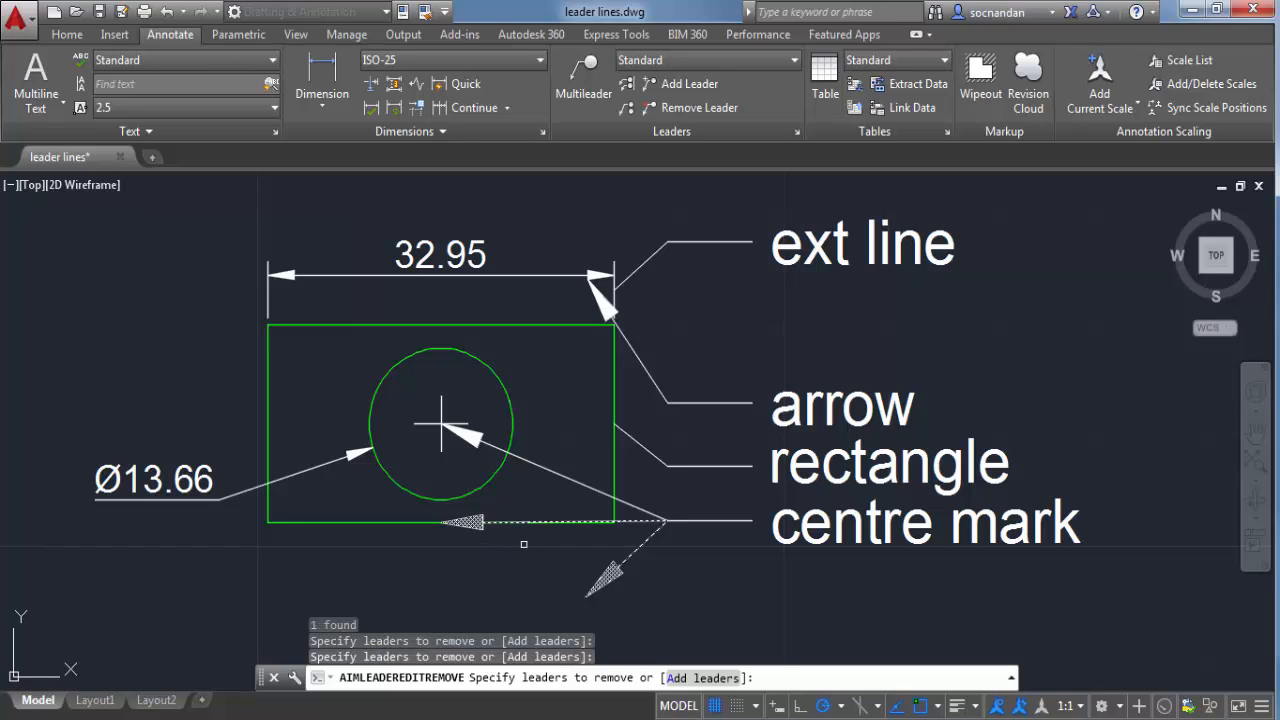
pyautogui.rightClick(520, 364)
pyautogui.click(578, 378)
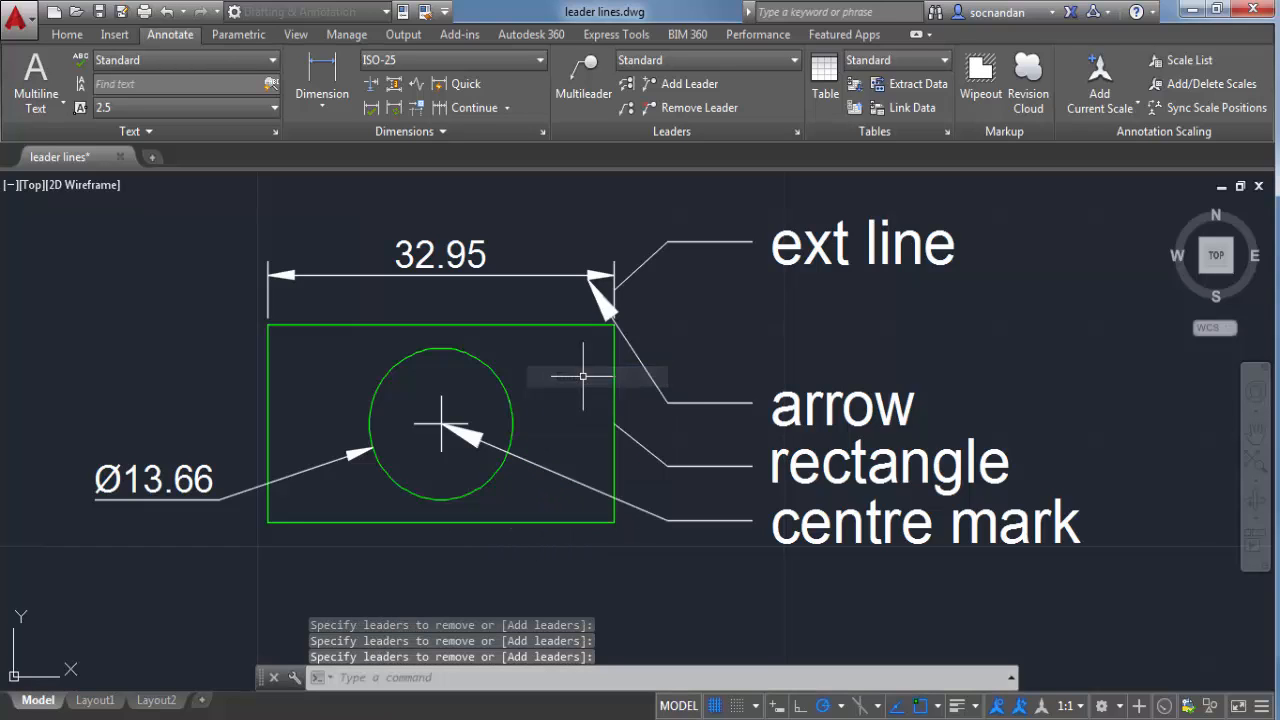